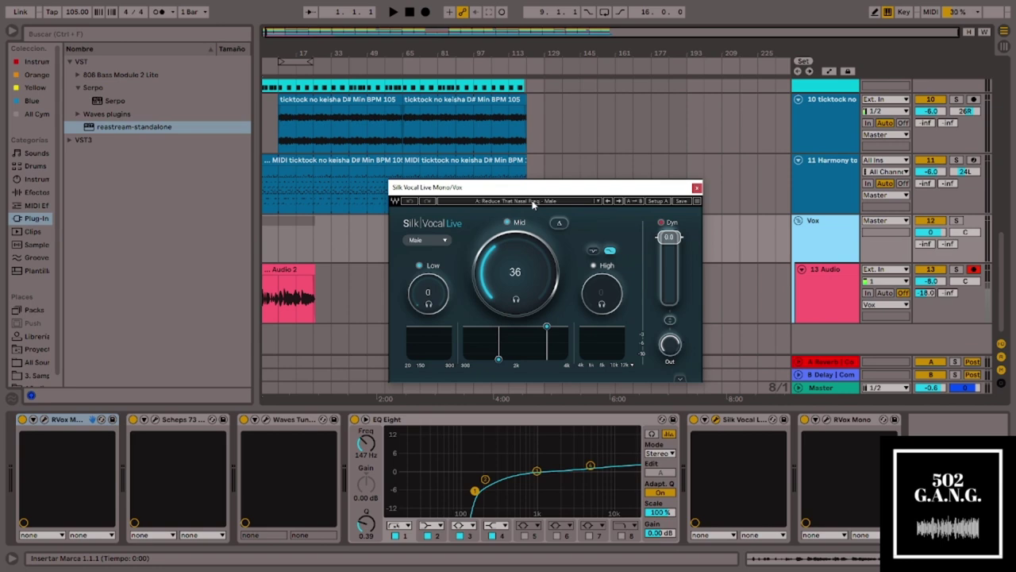
# Play the song from the start and lower the Dyn fader in Silk Vocal Live to -3.6
pyautogui.click(532, 205)
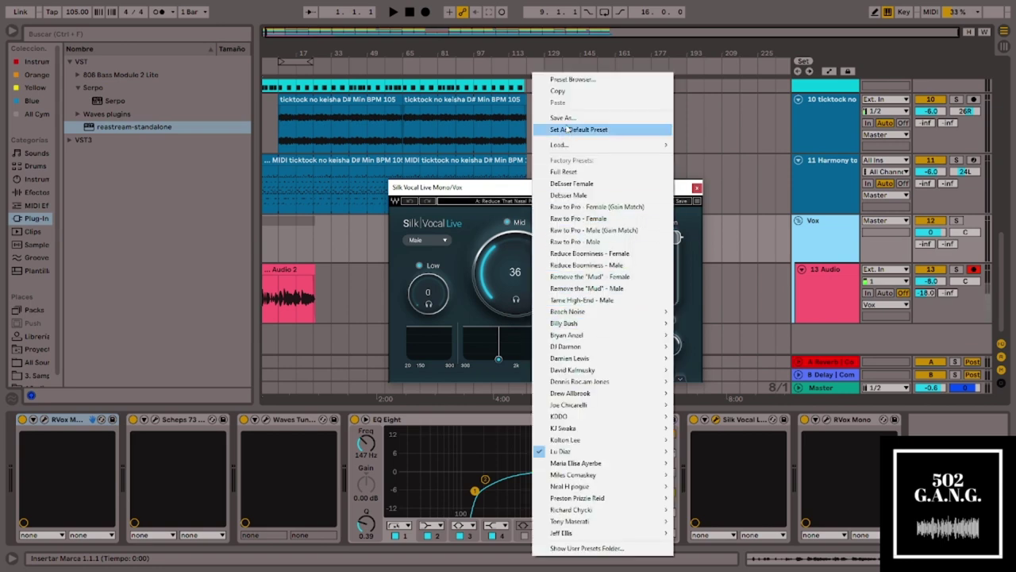
pyautogui.click(506, 193)
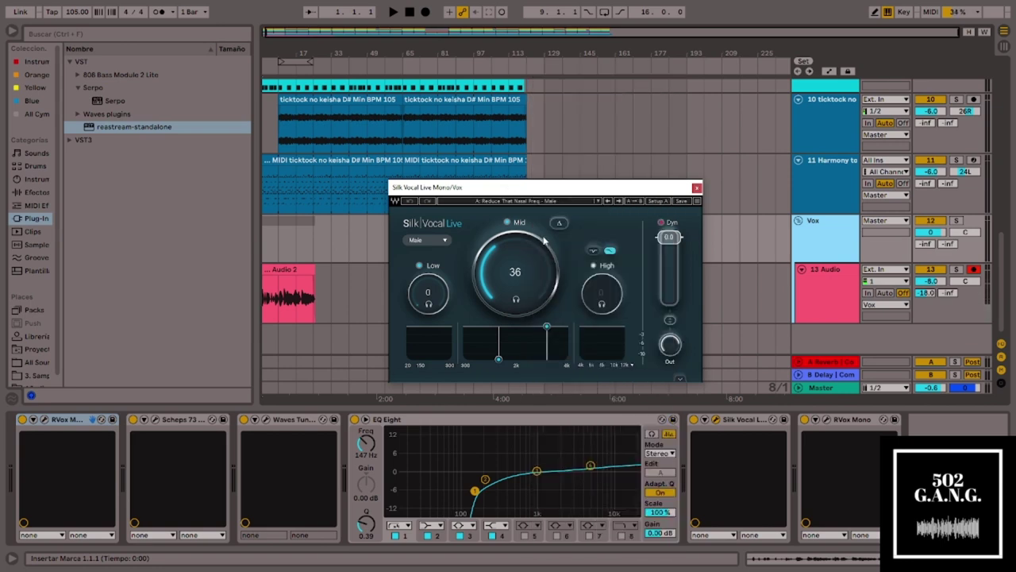
pyautogui.click(410, 16)
pyautogui.click(394, 15)
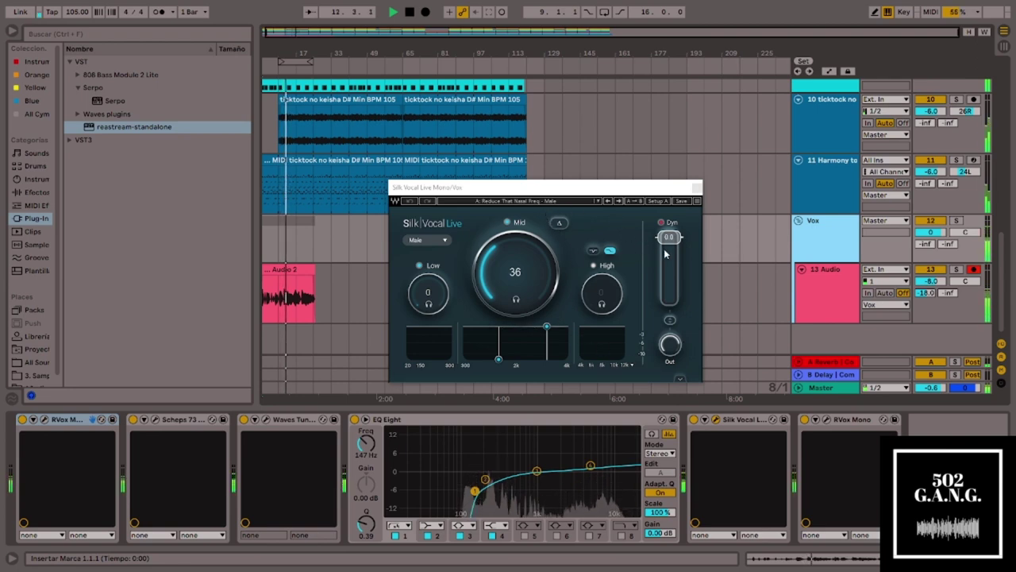
pyautogui.moveTo(669, 241); pyautogui.dragTo(670, 243)
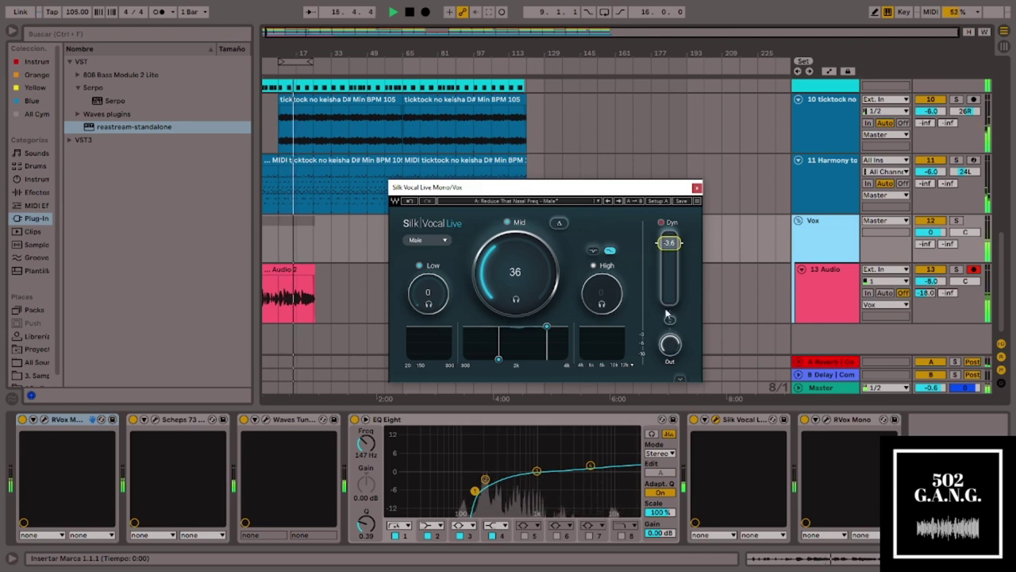
# Review the voice type options and factory preset list of Silk Vocal Live, and stop the playback
pyautogui.click(446, 239)
pyautogui.click(432, 254)
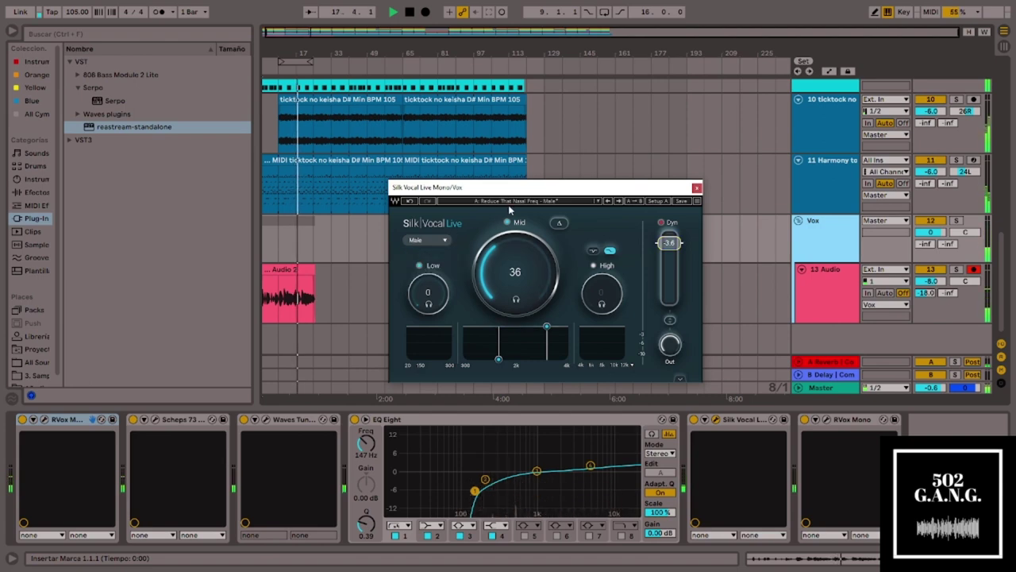
pyautogui.click(597, 201)
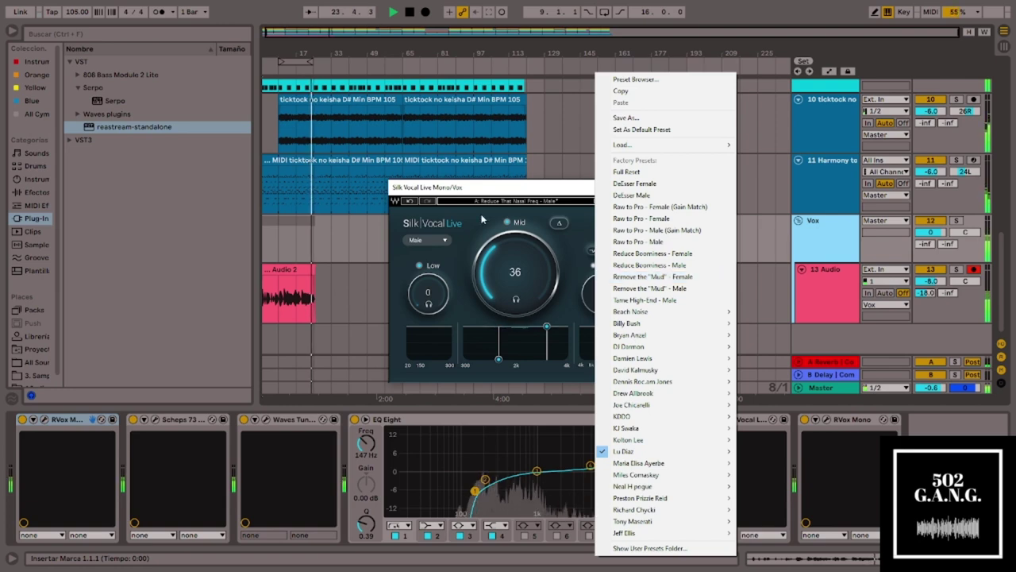
pyautogui.click(411, 13)
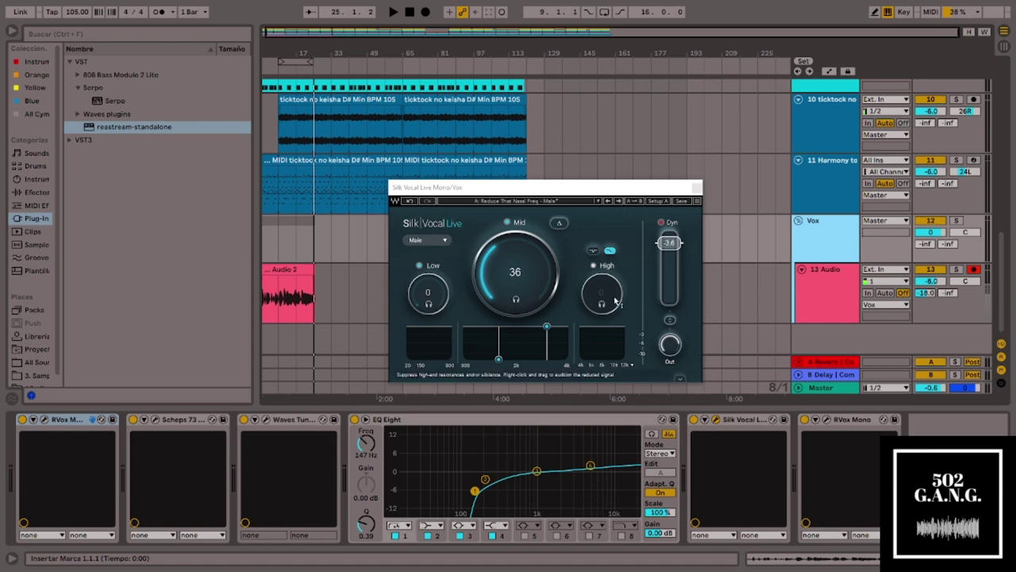
pyautogui.click(570, 189)
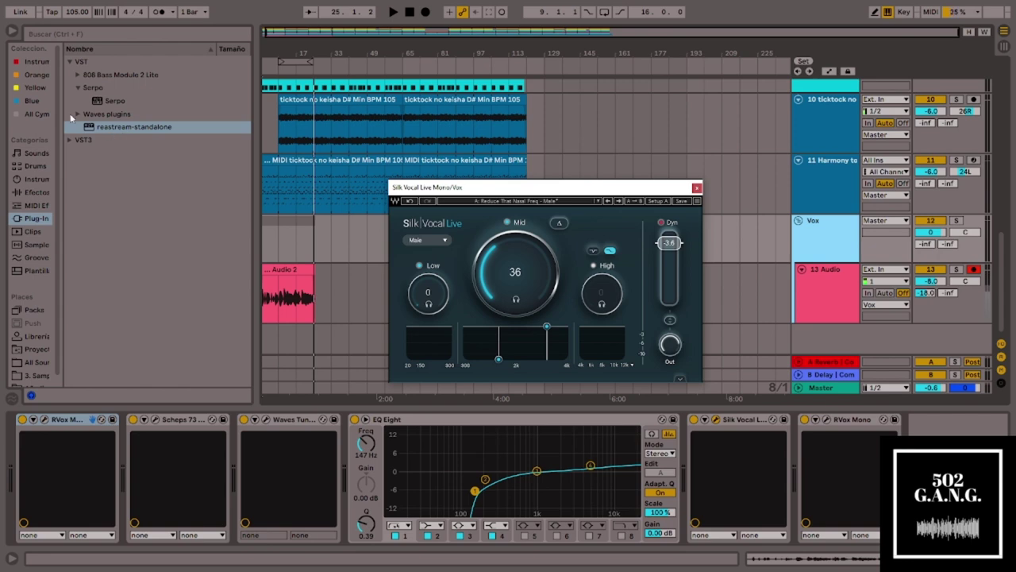
# Examine the VST Waves plug-ins contained in WaveShell1-VST 14.19 and WaveShell1-VST 13.5
pyautogui.click(78, 115)
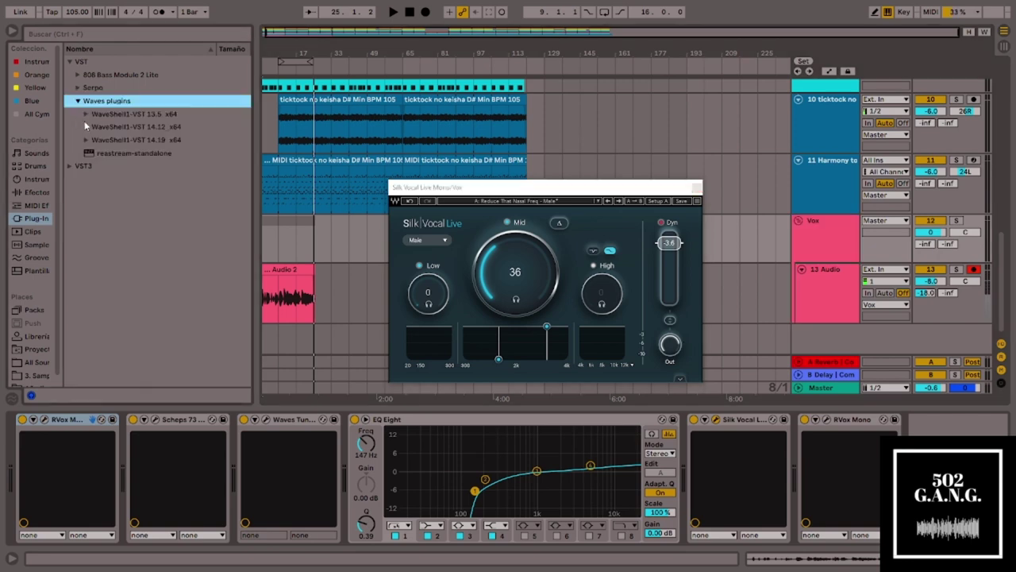
pyautogui.click(87, 141)
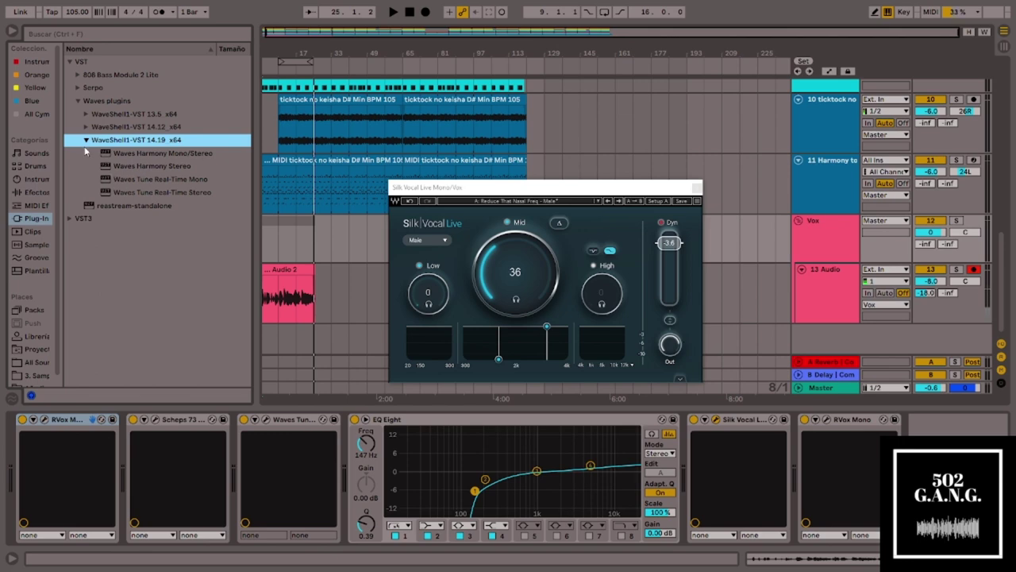
pyautogui.click(86, 141)
pyautogui.click(85, 114)
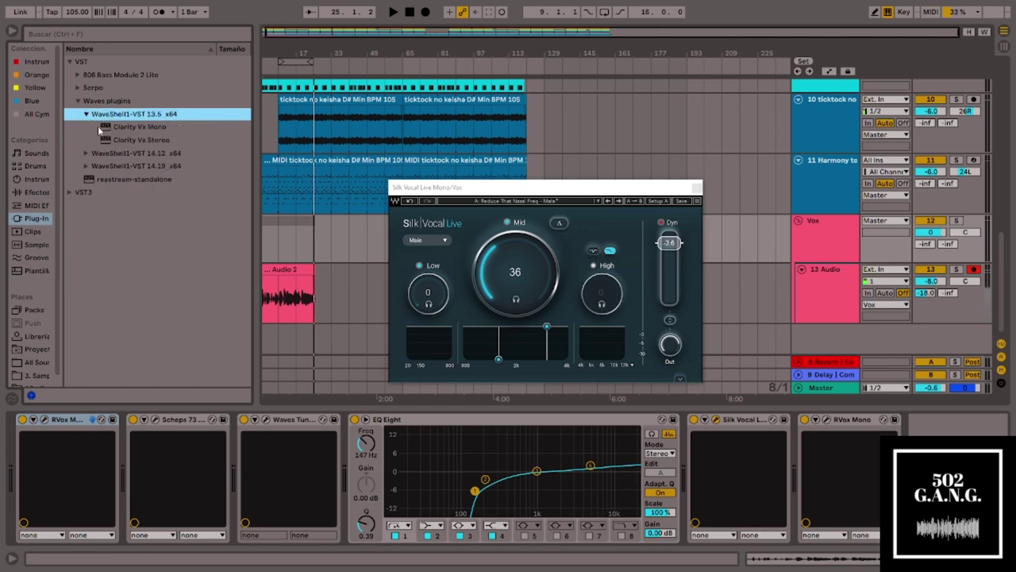
# Look through the full plug-in list of WaveShell1-VST 14.12 and recheck the contents of WaveShell1-VST 14.19
pyautogui.click(86, 154)
pyautogui.scroll(-3, 152, 208)
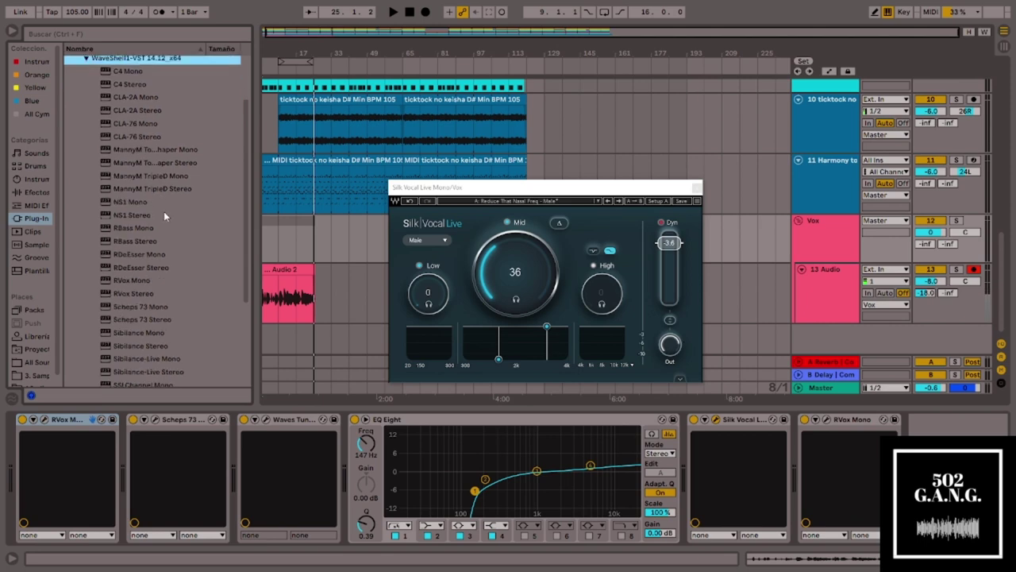
pyautogui.scroll(-6, 164, 212)
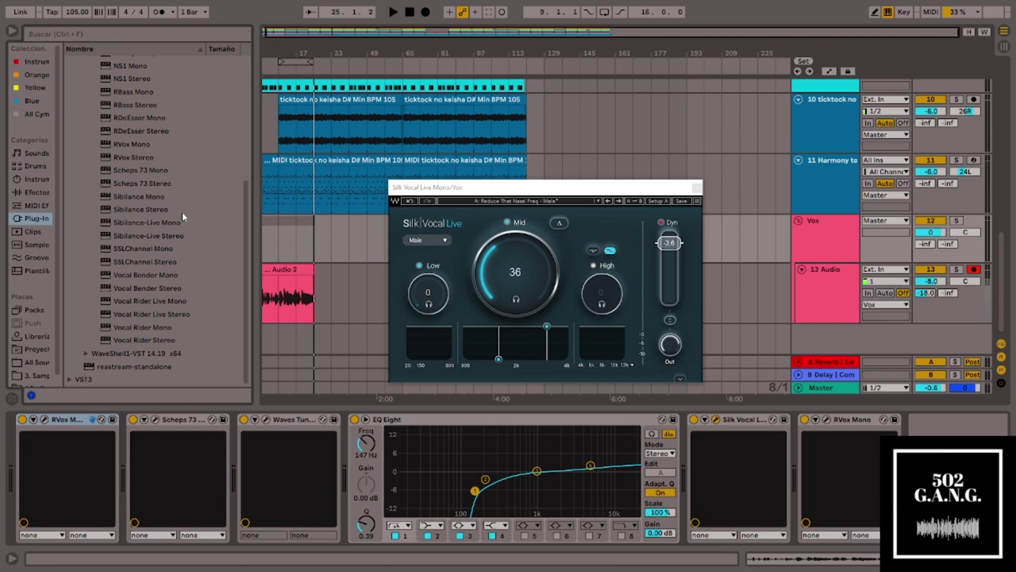
pyautogui.scroll(6, 181, 212)
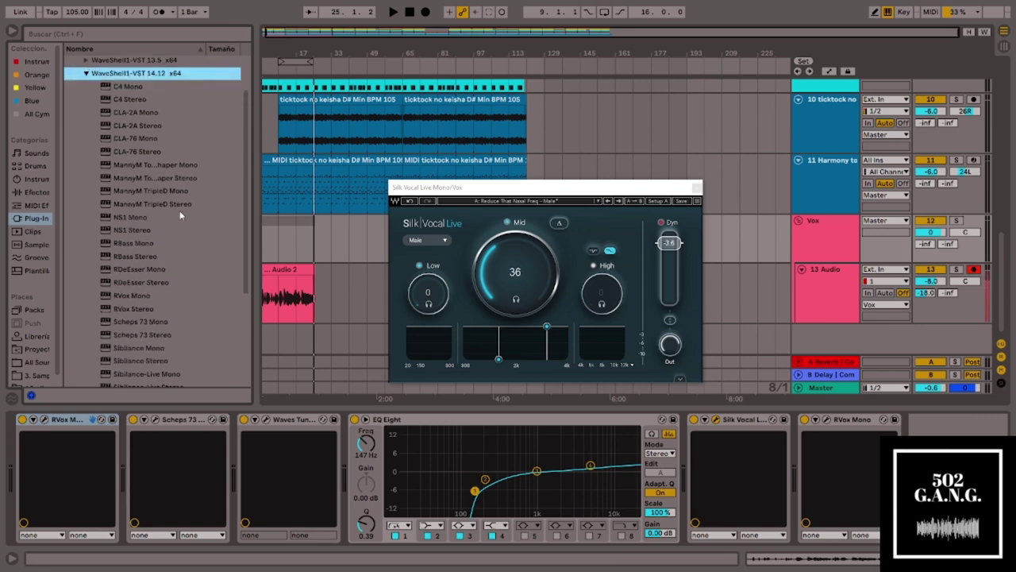
pyautogui.scroll(-6, 180, 214)
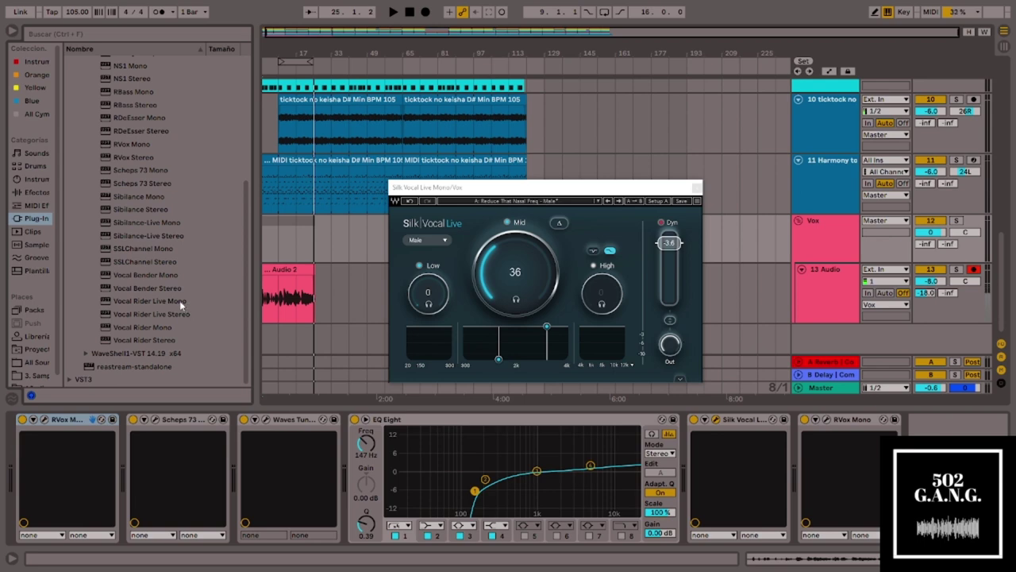
pyautogui.scroll(2, 166, 284)
pyautogui.scroll(6, 163, 280)
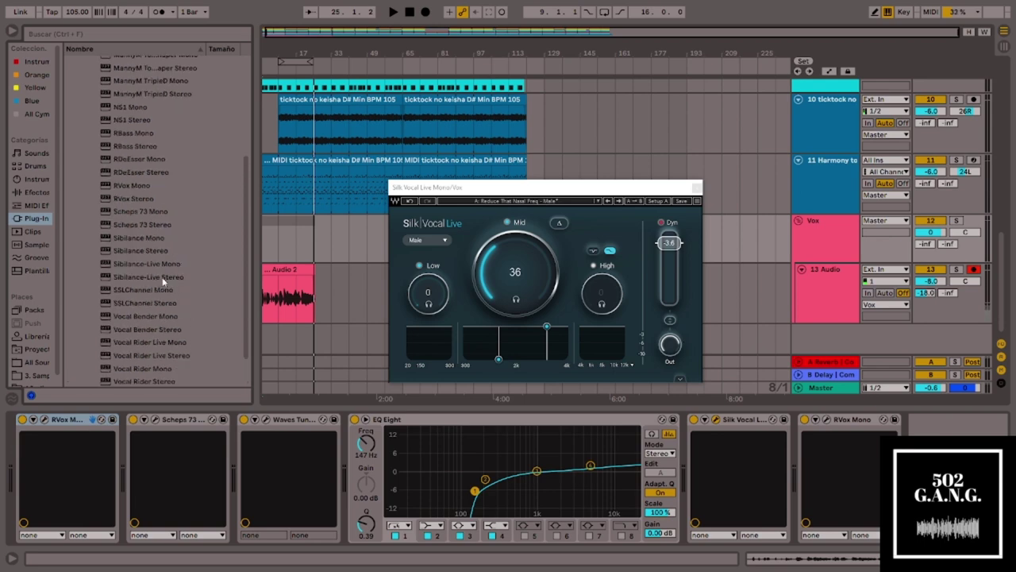
pyautogui.scroll(3, 163, 280)
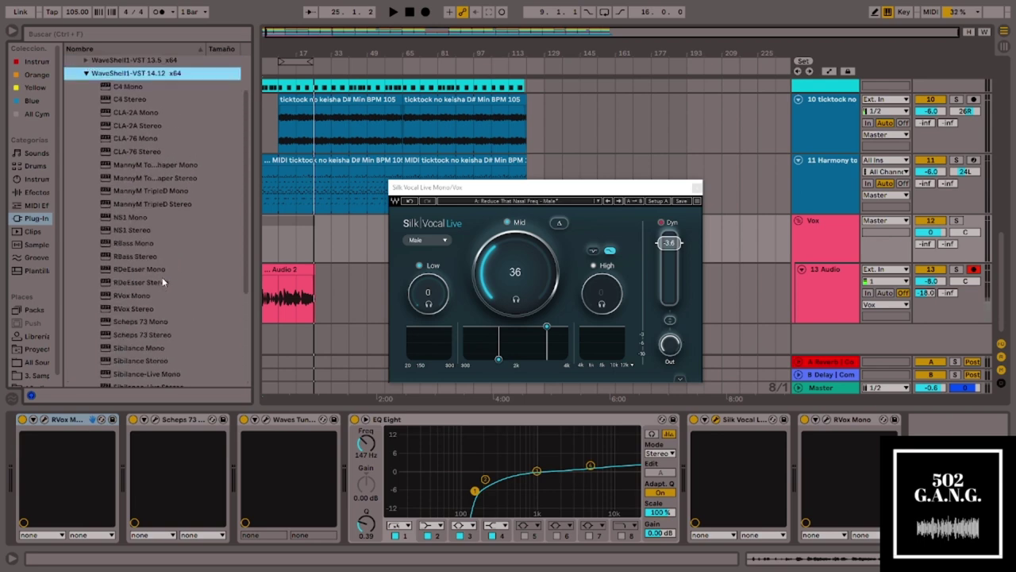
pyautogui.scroll(-10, 163, 286)
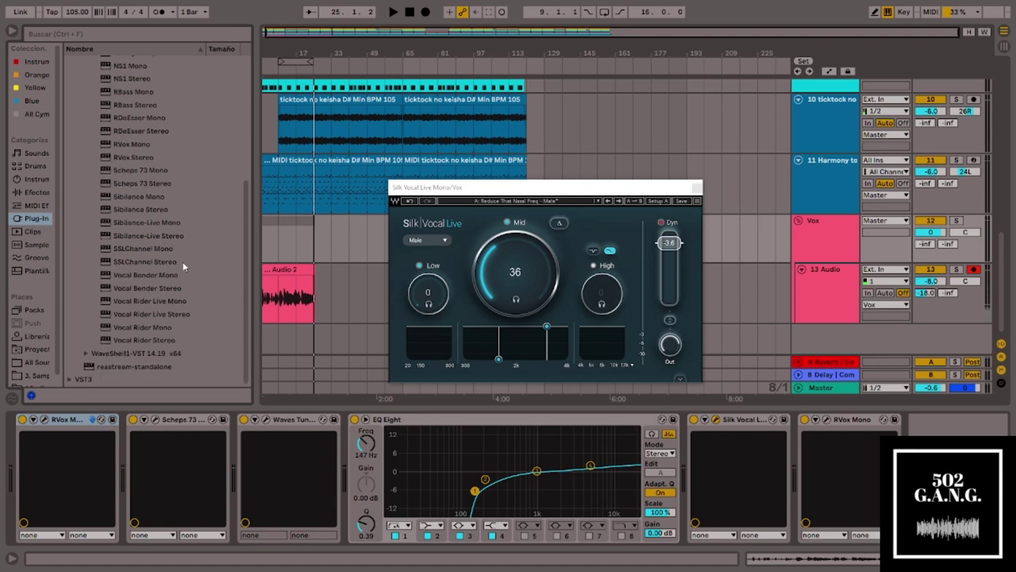
pyautogui.click(87, 353)
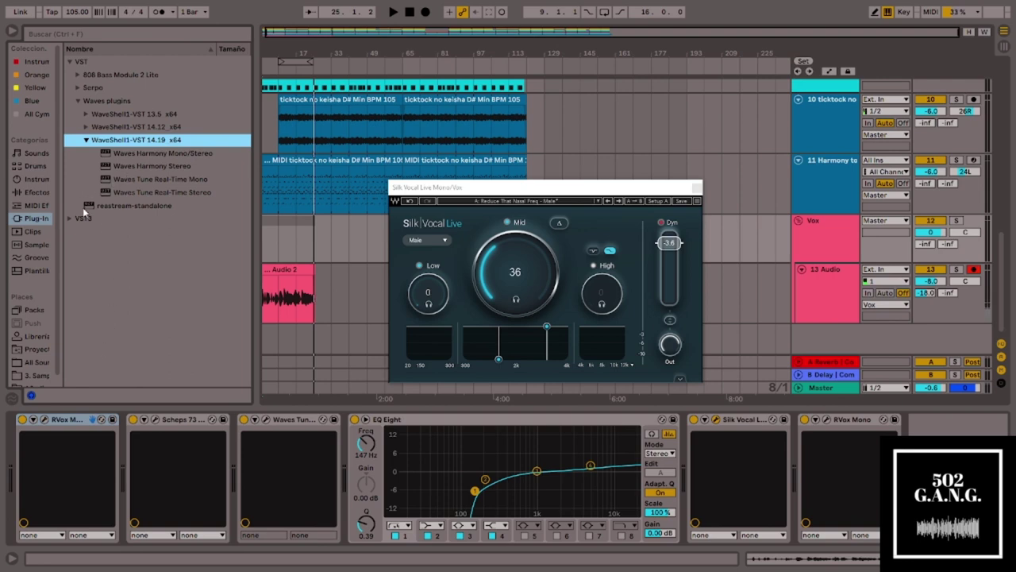
# Add Silk Vocal Mono from the VST3 Waves folder to the end of the Vox group's device chain
pyautogui.click(73, 220)
pyautogui.click(86, 178)
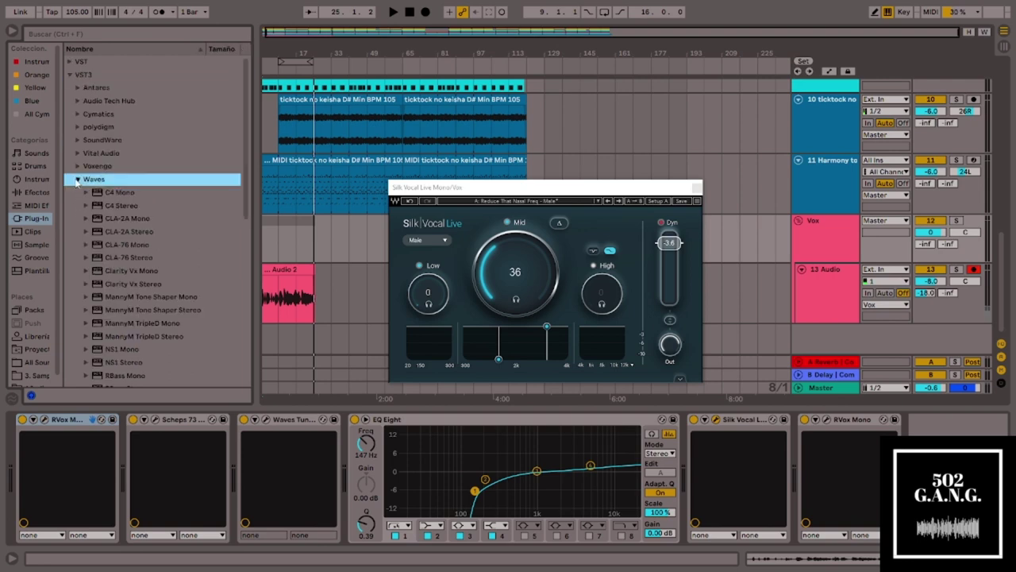
pyautogui.scroll(-10, 152, 226)
pyautogui.scroll(5, 159, 228)
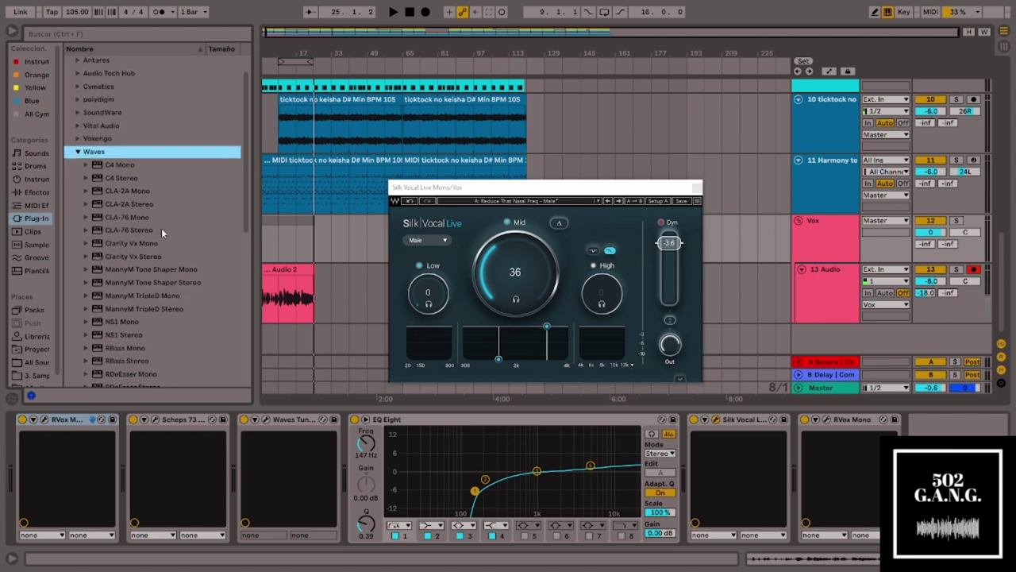
pyautogui.scroll(-10, 166, 231)
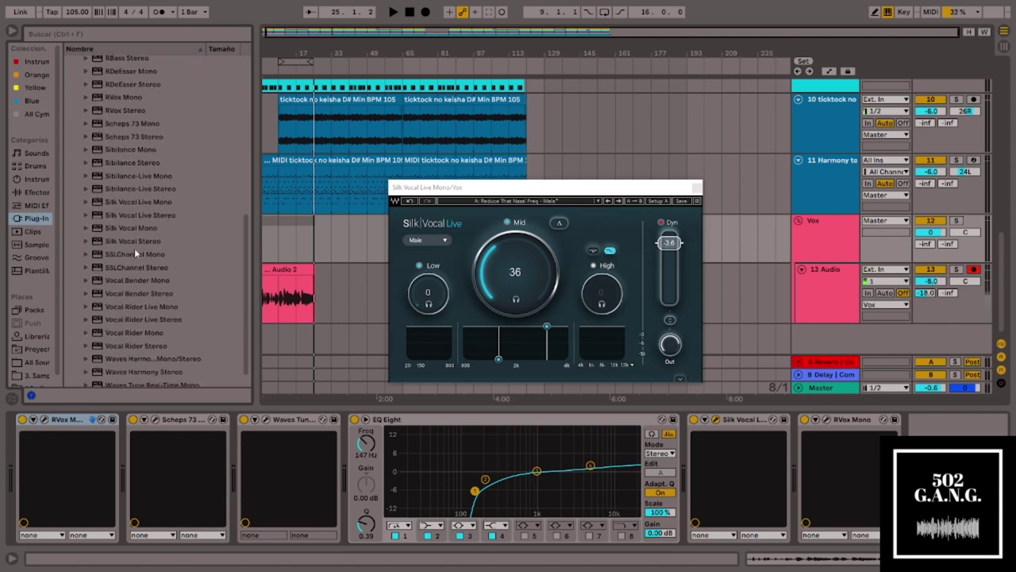
pyautogui.click(115, 230)
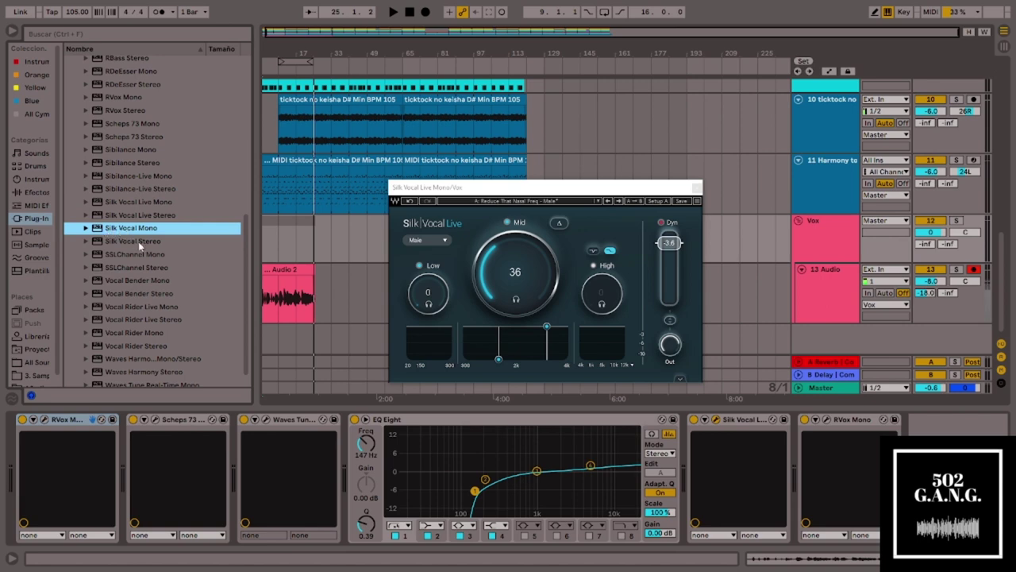
pyautogui.moveTo(125, 230); pyautogui.dragTo(925, 457)
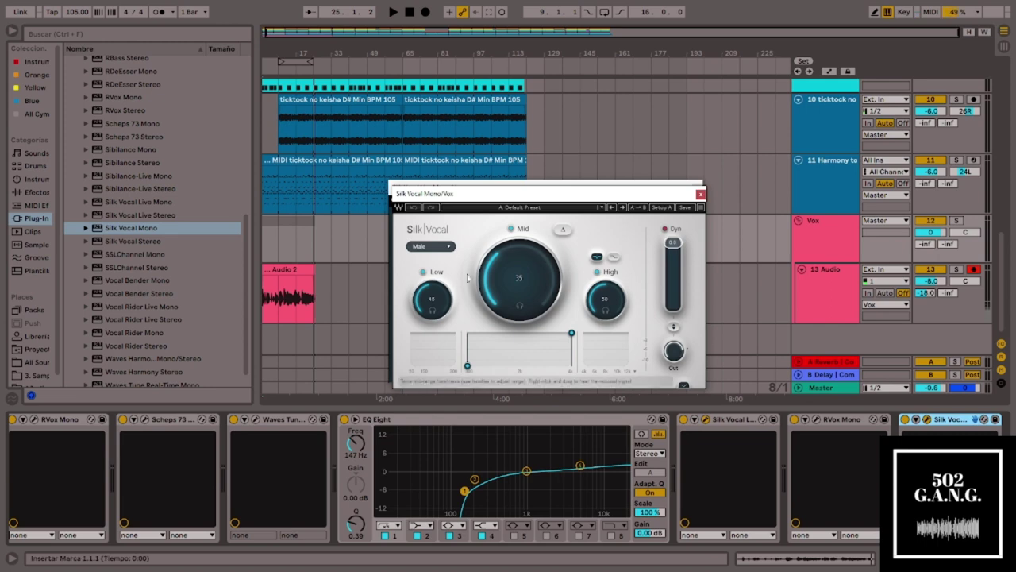
# Inspect Silk Vocal beside Silk Vocal Live, including its extended controls, and close both plug-in windows
pyautogui.moveTo(499, 196); pyautogui.dragTo(320, 74)
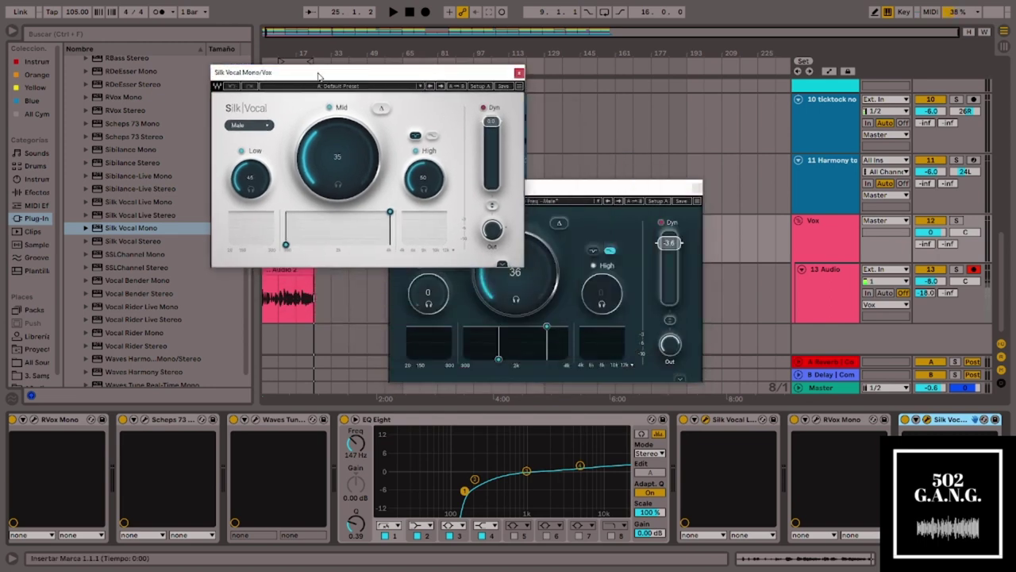
pyautogui.click(502, 263)
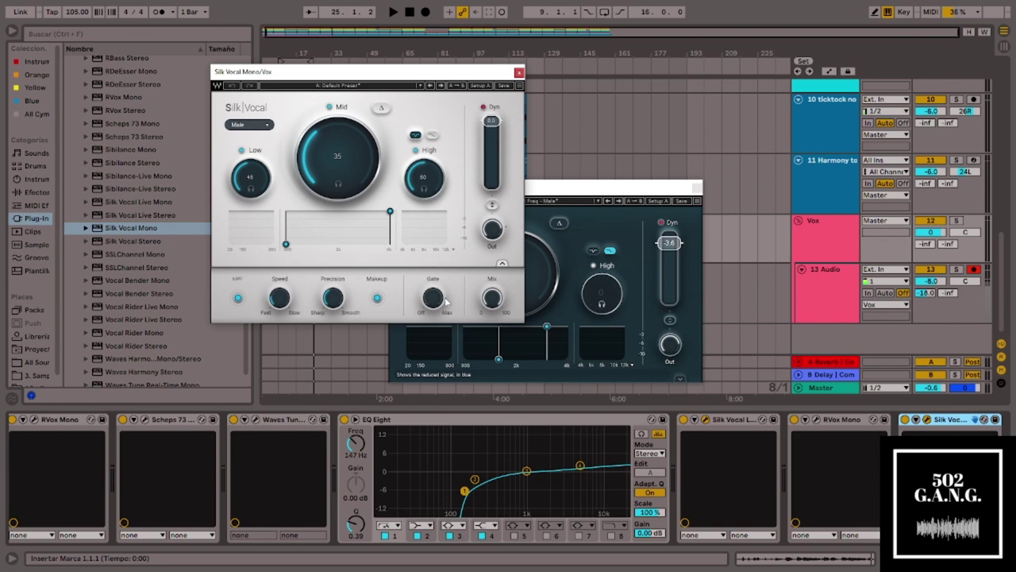
pyautogui.click(501, 265)
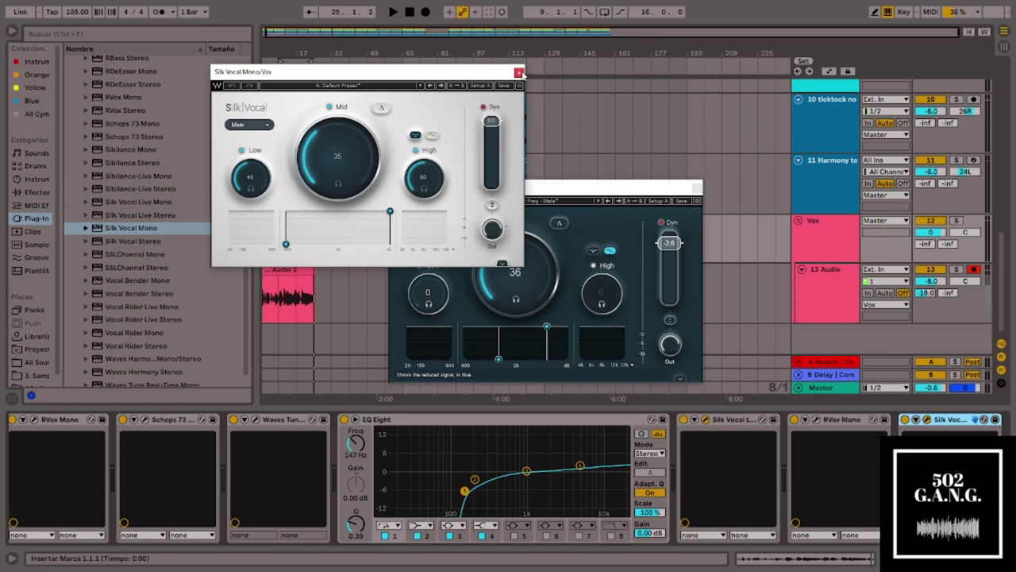
pyautogui.click(518, 72)
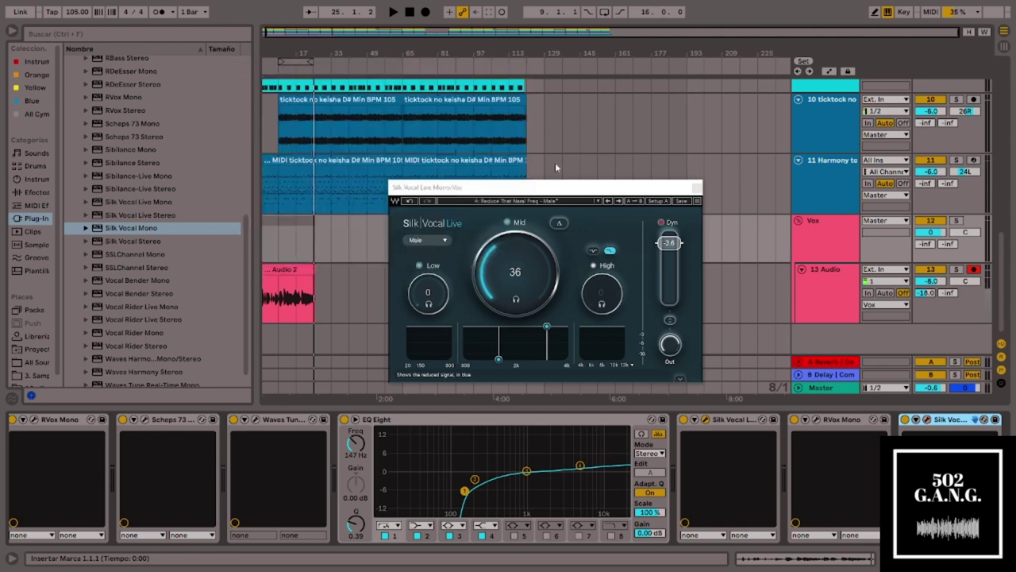
pyautogui.click(697, 188)
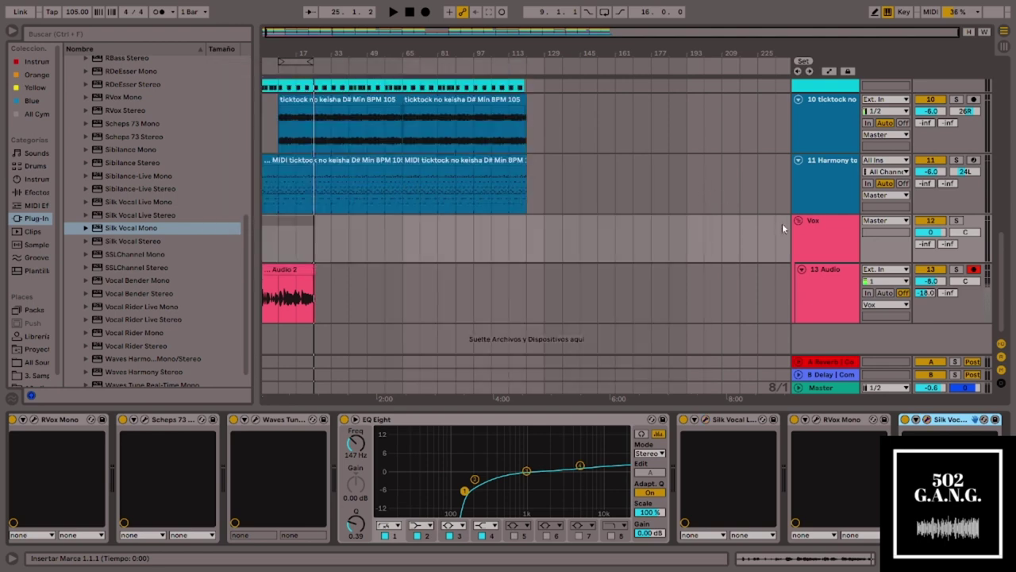
# Compare the device chains of the 13 Audio track and the Vox group, and look over the other arrangement tracks
pyautogui.click(831, 283)
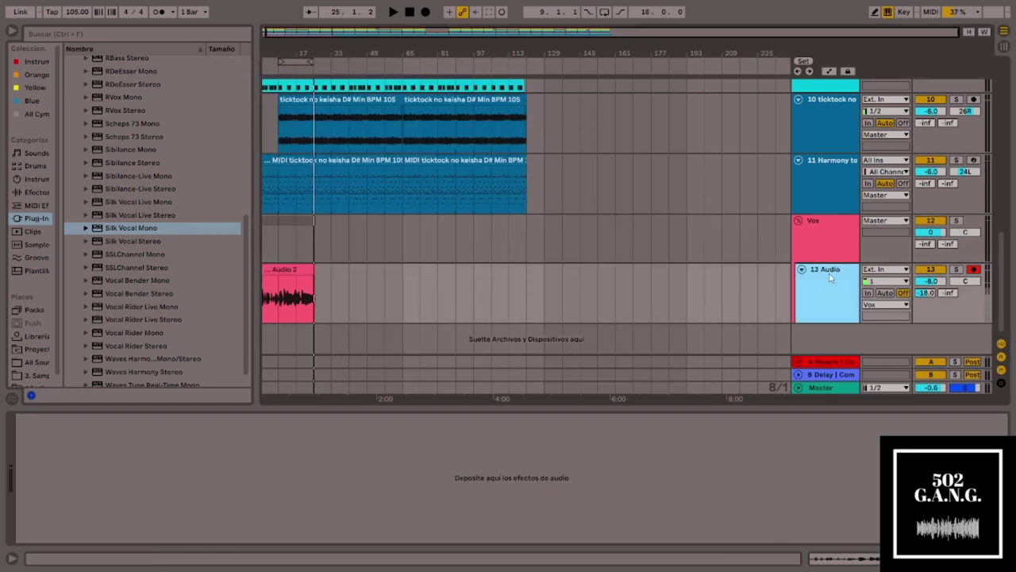
pyautogui.click(826, 253)
pyautogui.click(831, 274)
pyautogui.click(819, 244)
pyautogui.scroll(10, 760, 224)
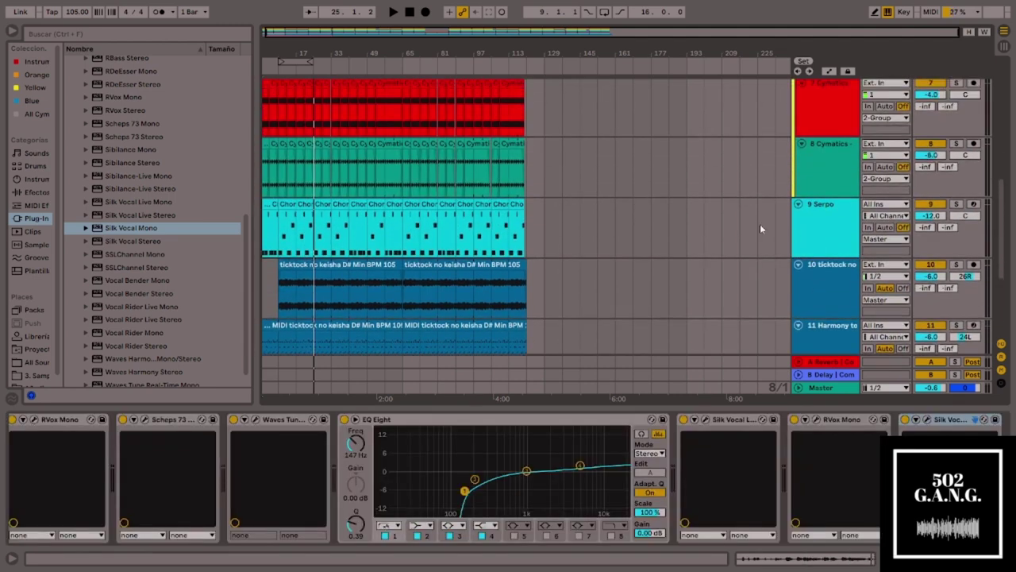
pyautogui.scroll(-10, 760, 223)
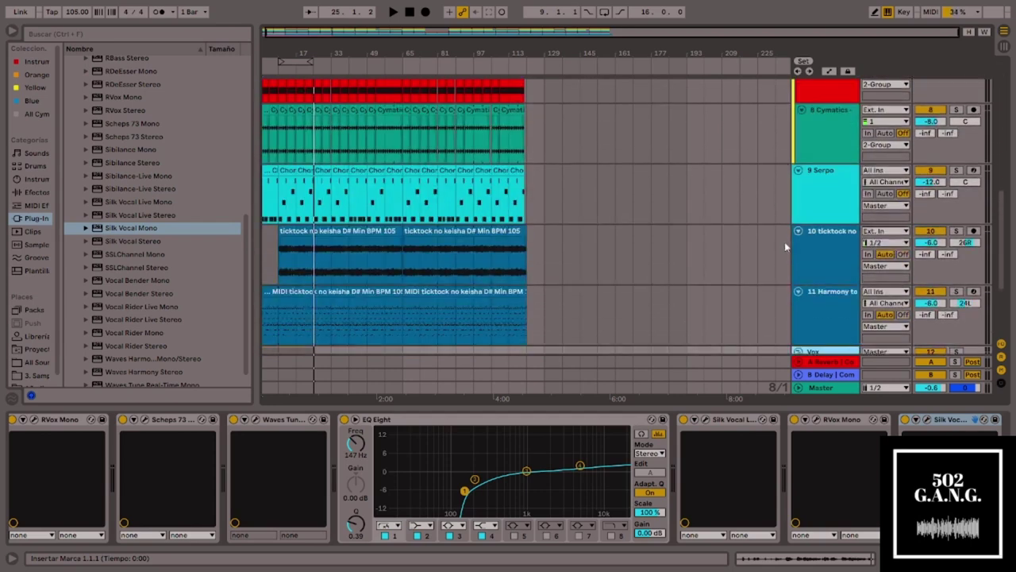
pyautogui.scroll(-5, 785, 241)
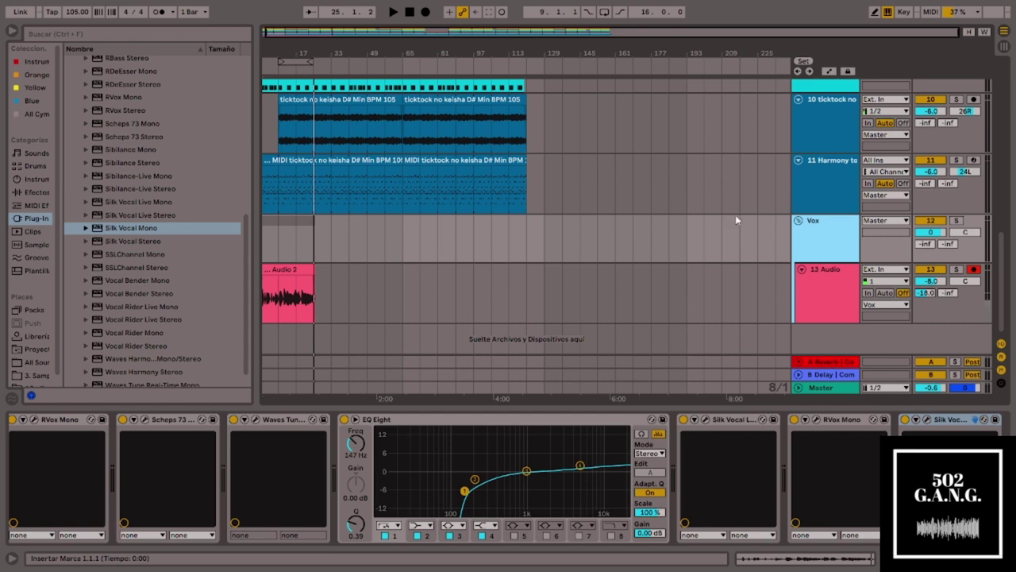
# Hide the browser and open the plug-in window of the first RVox Mono in the Vox chain
pyautogui.moveTo(455, 57); pyautogui.dragTo(459, 54)
pyautogui.click(13, 35)
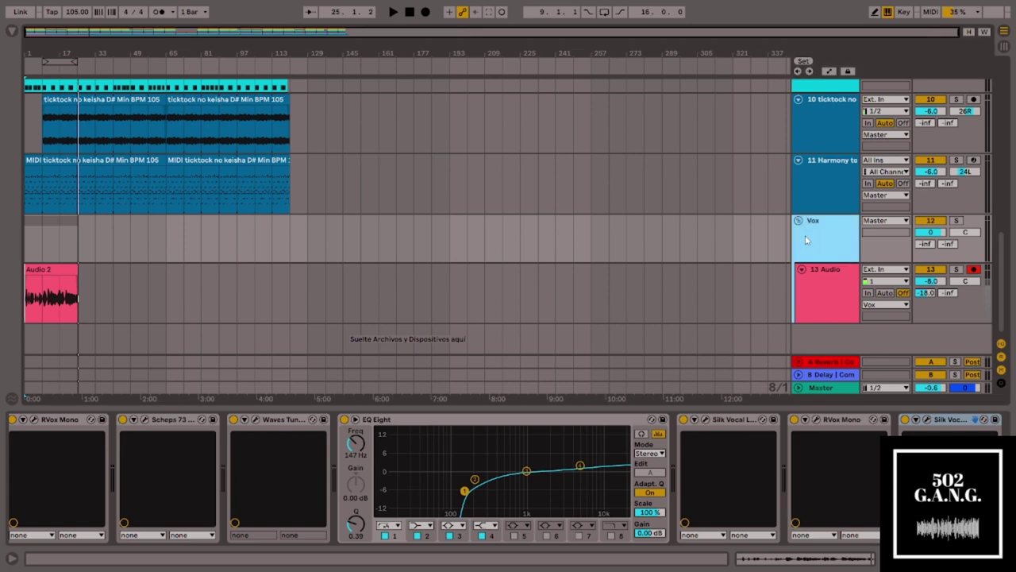
pyautogui.click(35, 423)
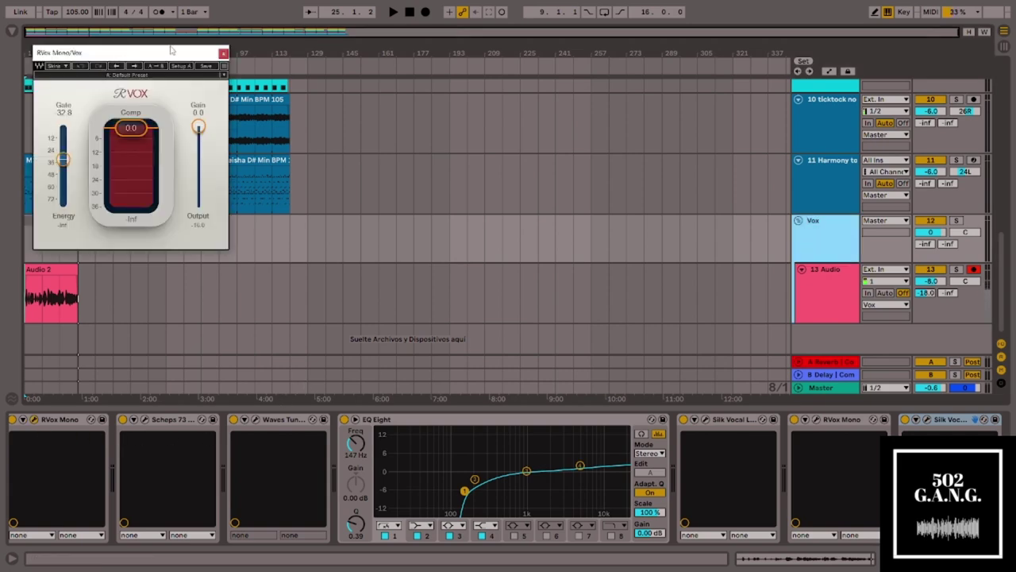
# Close the RVox Mono plug-in window, and collapse and re-expand the Vox group to view the track inside it
pyautogui.click(223, 53)
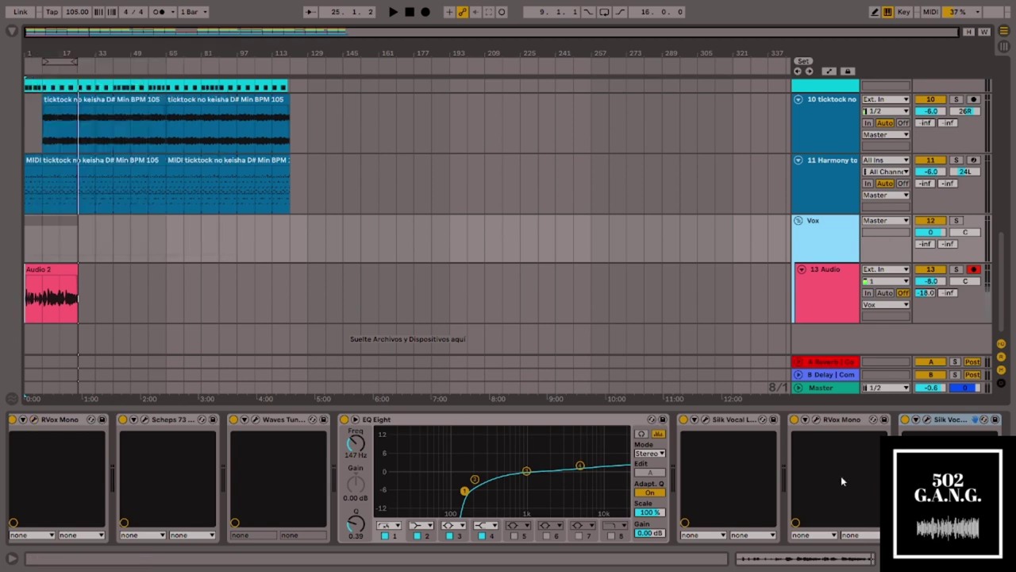
pyautogui.click(799, 221)
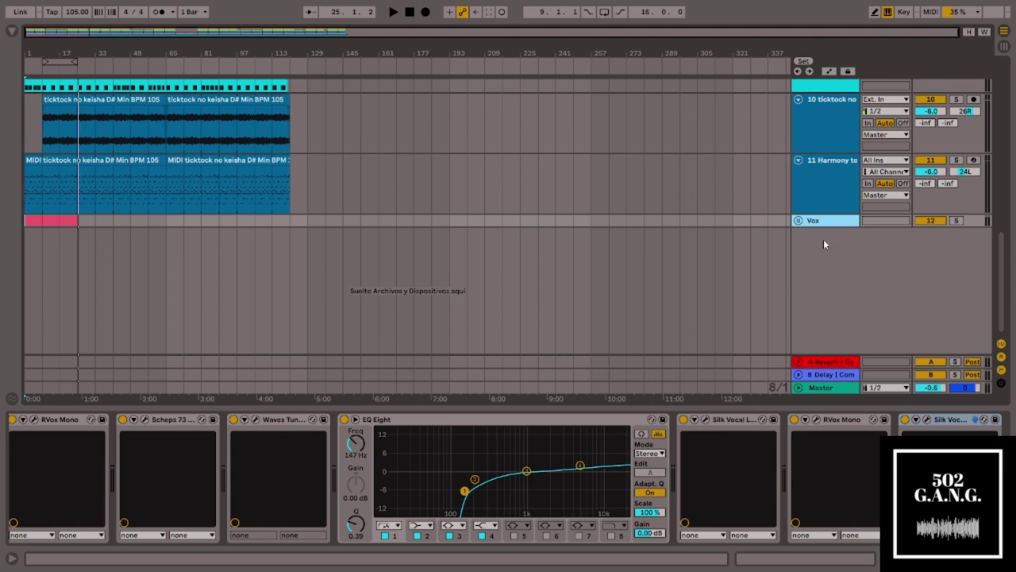
pyautogui.click(798, 222)
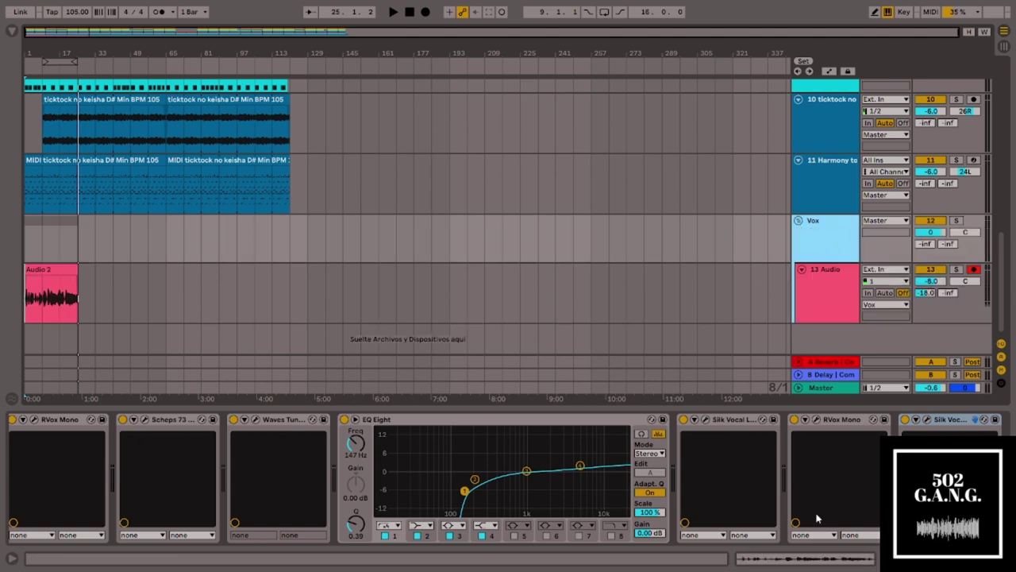
# Turn off Silk Vocal Live, both RVox Mono devices, Scheps 73 and Waves Tune in the Vox chain
pyautogui.click(949, 419)
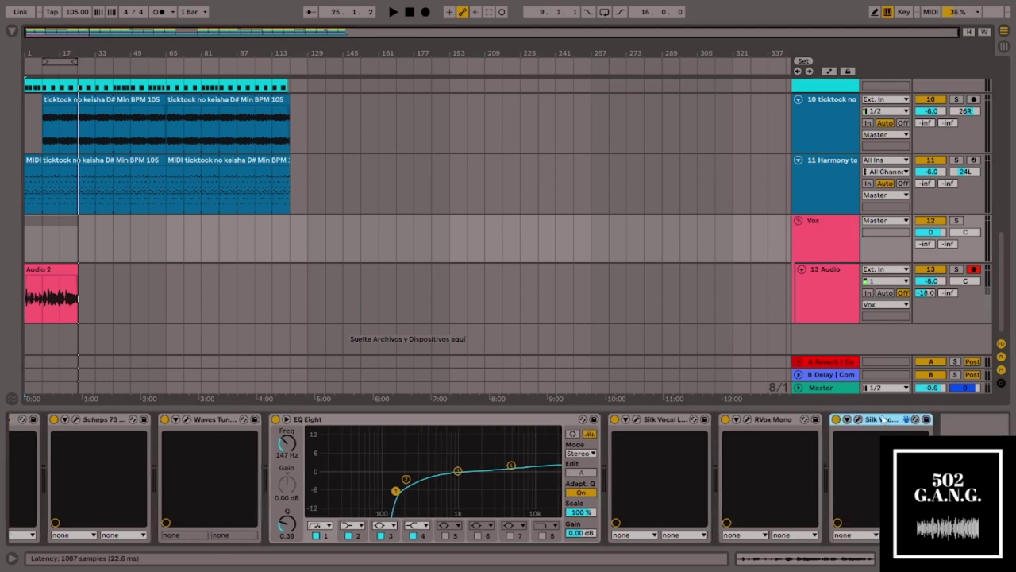
pyautogui.click(725, 420)
pyautogui.click(614, 420)
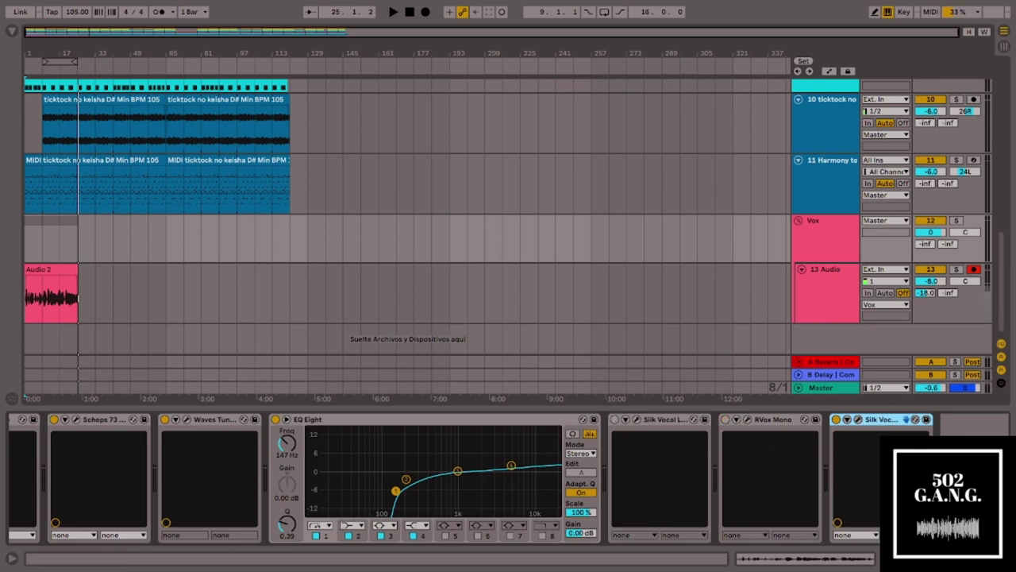
pyautogui.moveTo(930, 558); pyautogui.dragTo(840, 558)
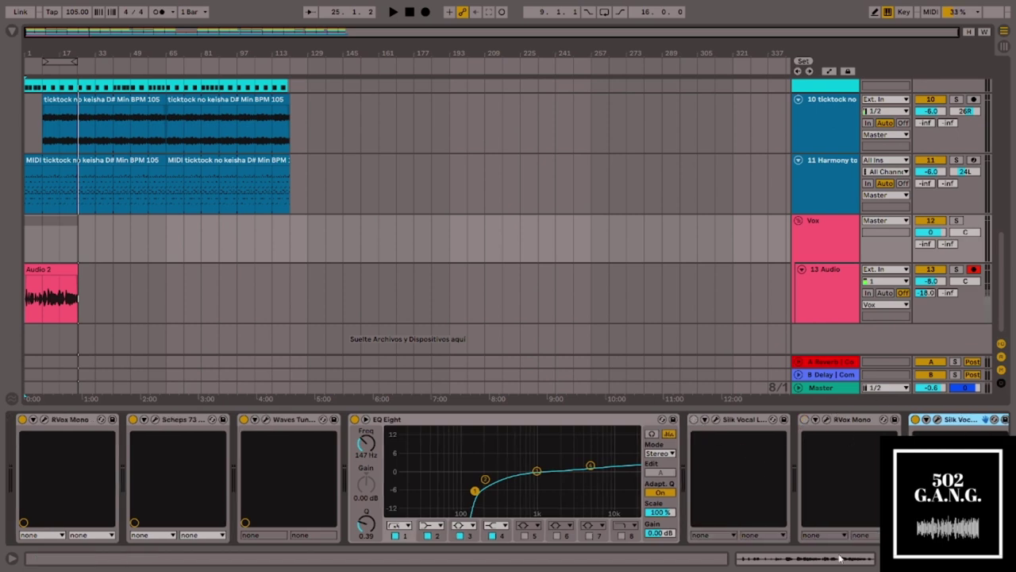
pyautogui.click(23, 419)
pyautogui.click(134, 420)
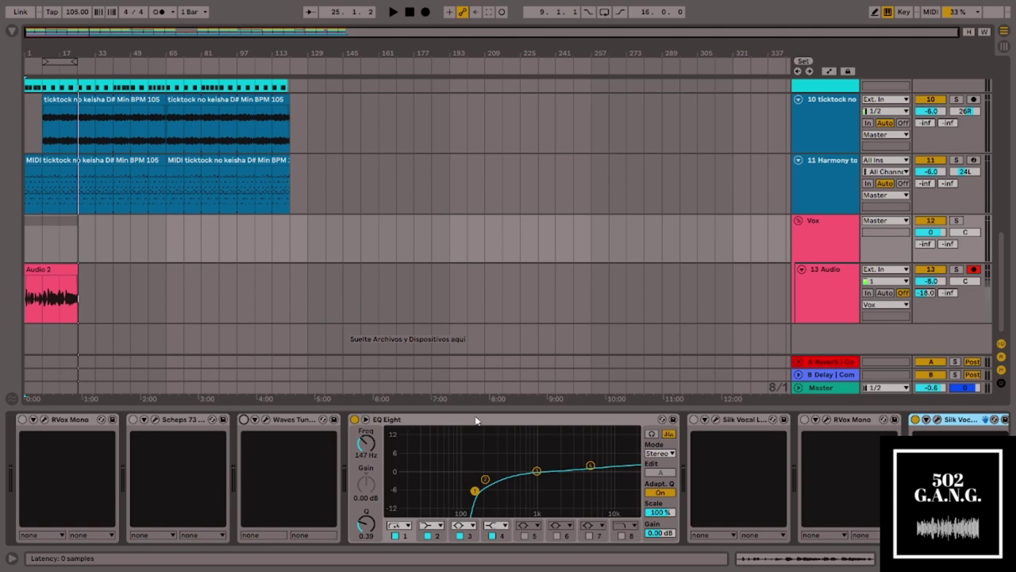
# Check the Waves Tune Real-Time settings in the Vox chain, close its window and switch the device back on
pyautogui.moveTo(49, 45); pyautogui.dragTo(75, 50)
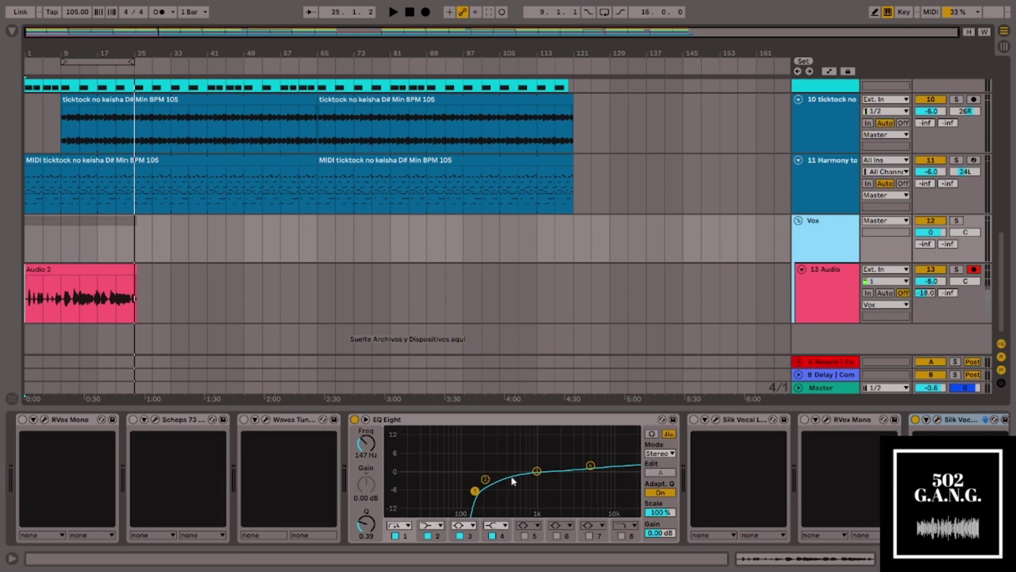
pyautogui.click(959, 419)
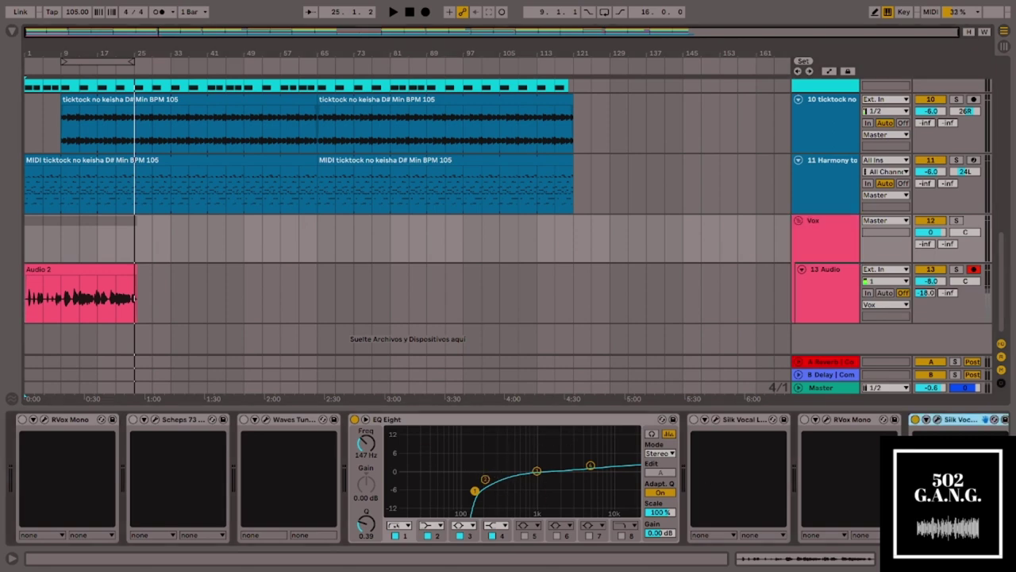
pyautogui.click(267, 420)
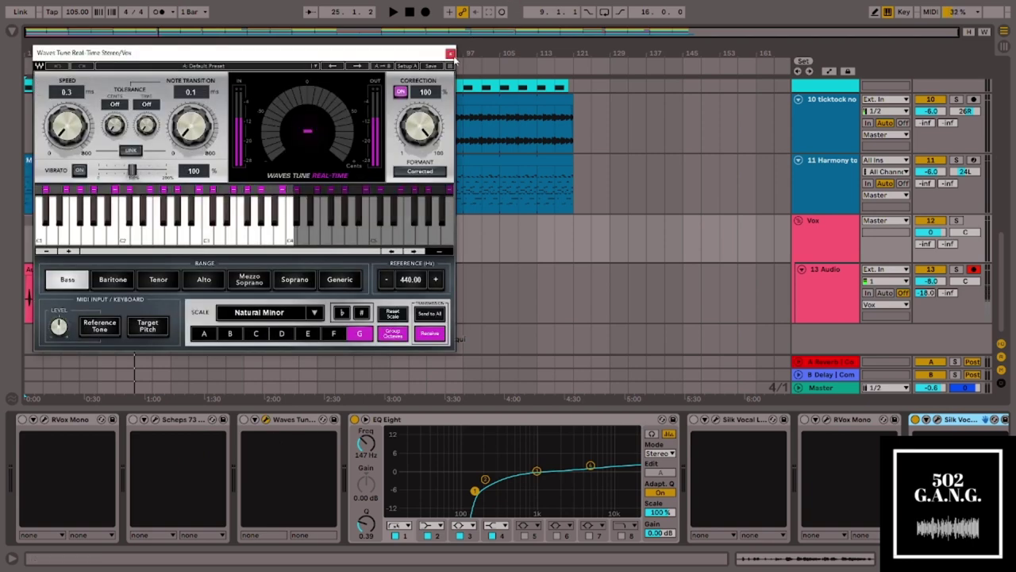
pyautogui.click(450, 54)
pyautogui.click(245, 420)
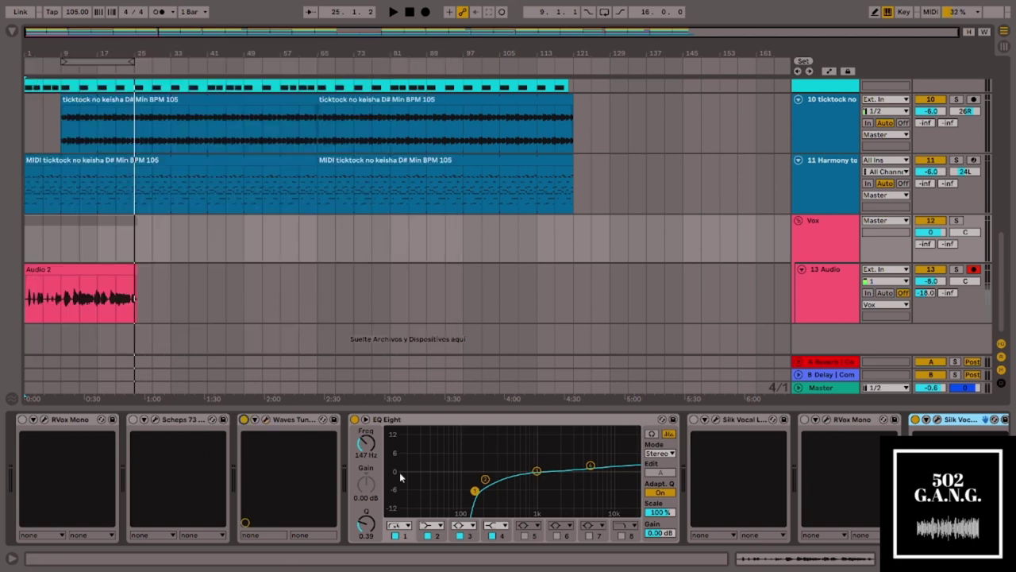
# Return the playback position to the start of the song and turn off EQ Eight in the Vox chain
pyautogui.hscroll(2, 508, 478)
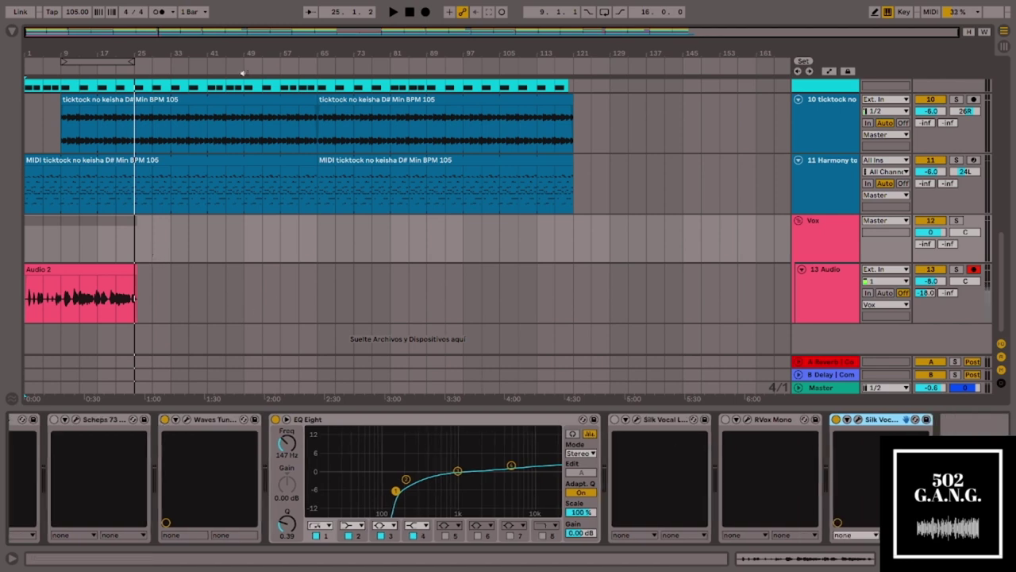
pyautogui.click(407, 13)
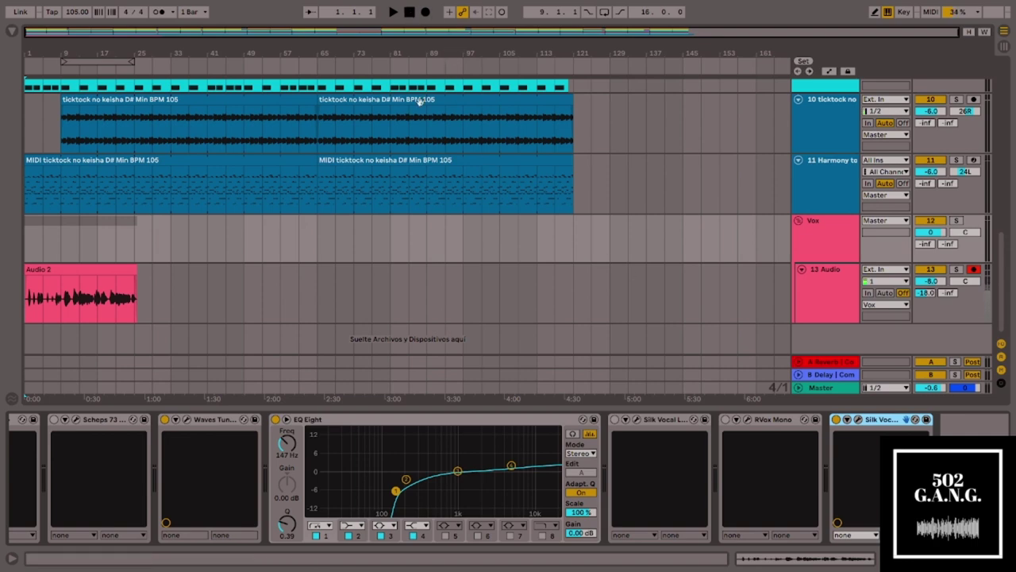
pyautogui.click(275, 420)
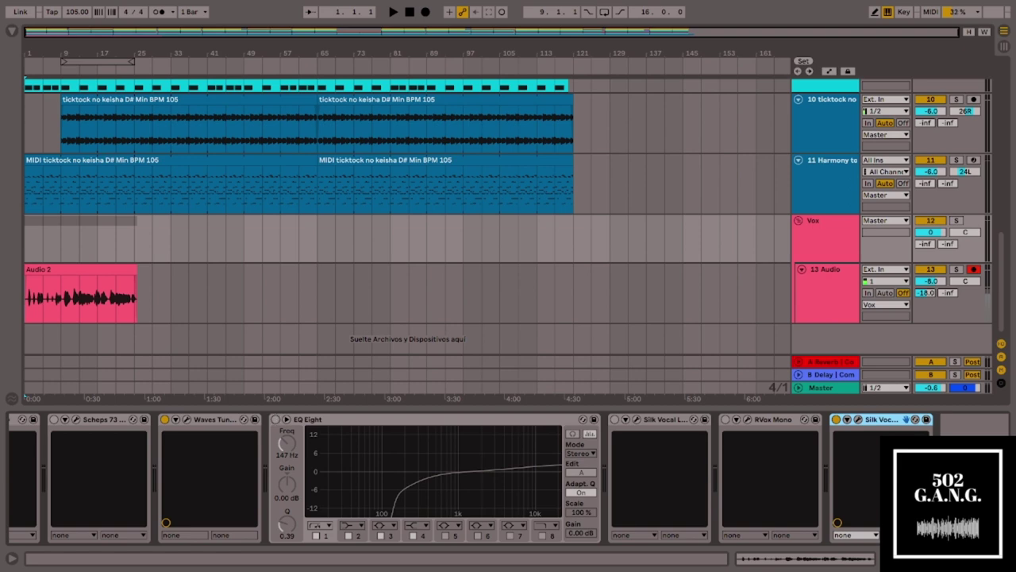
pyautogui.hscroll(-2, 697, 543)
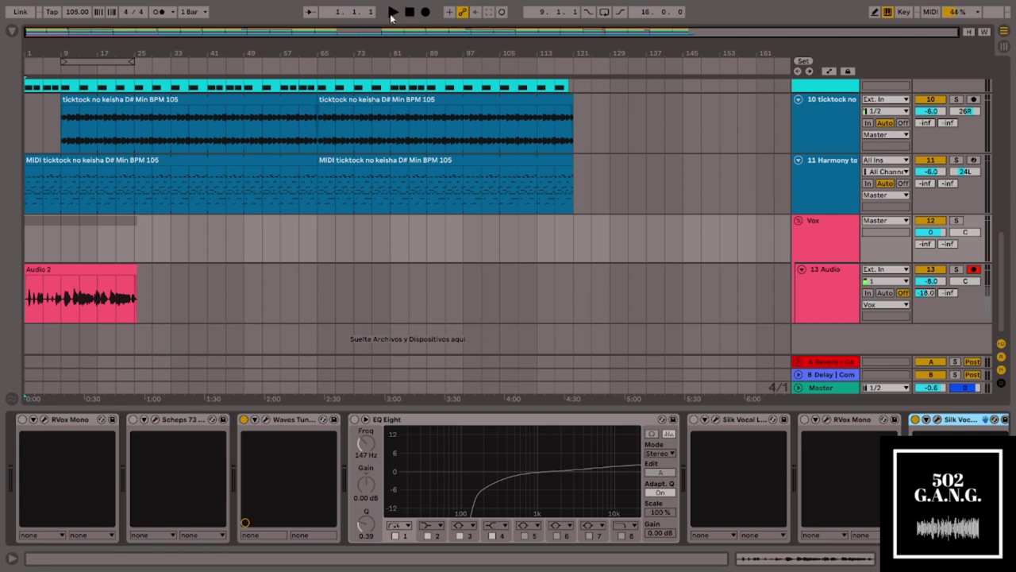
# Start playback and loop the first 24 bars, extending the loop's start back to bar 1
pyautogui.click(391, 14)
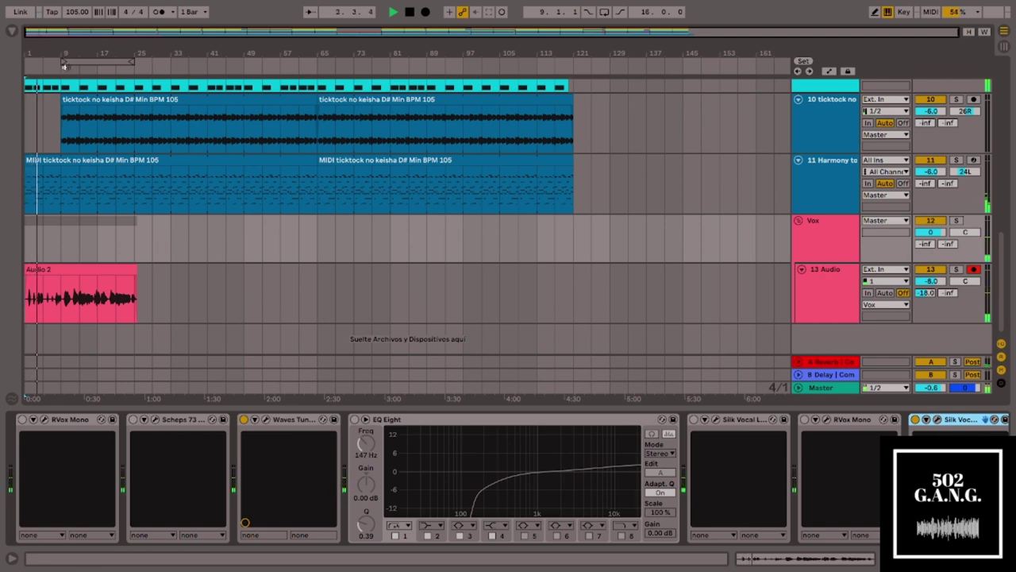
pyautogui.moveTo(65, 66); pyautogui.dragTo(27, 63)
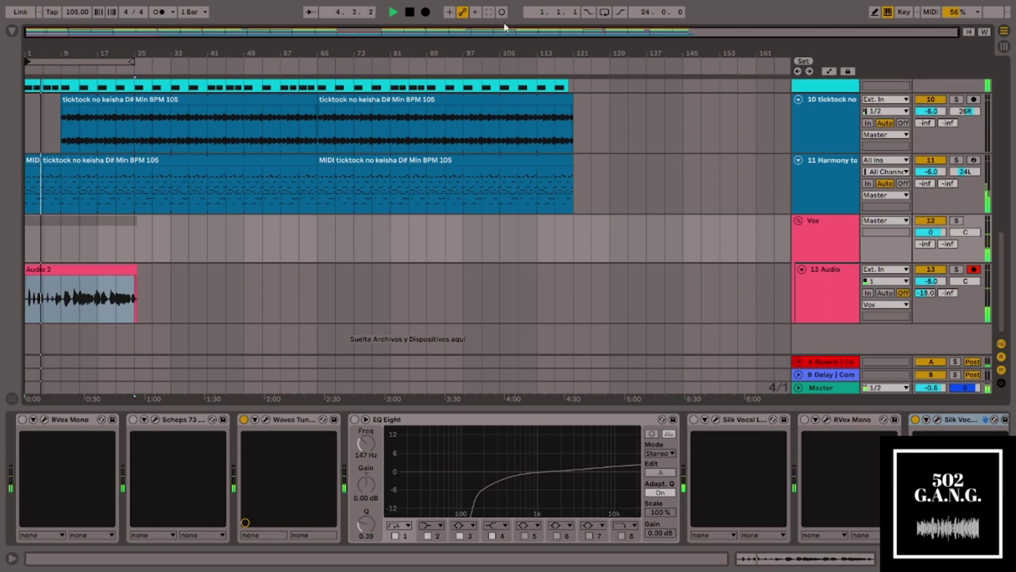
pyautogui.click(605, 11)
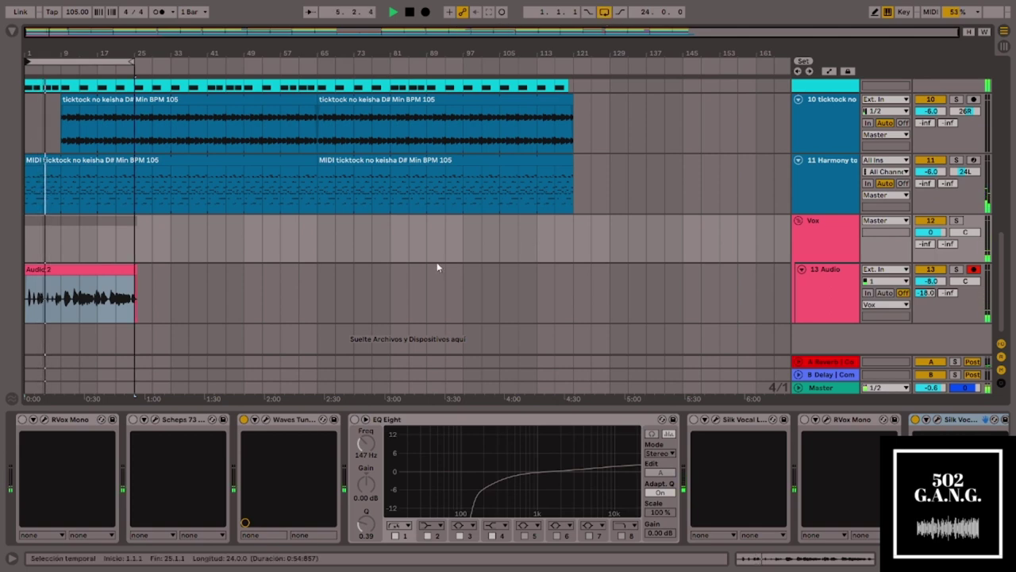
# Lower the 9 Serpo track's volume to about -14 dB during playback and return to the vocal tracks
pyautogui.scroll(5, 877, 160)
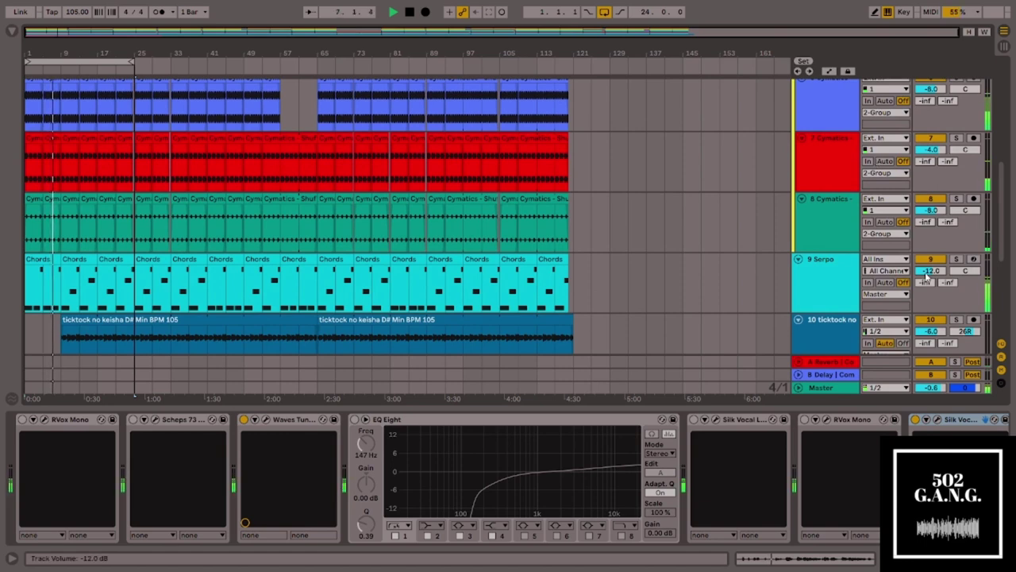
pyautogui.moveTo(926, 272); pyautogui.dragTo(926, 281)
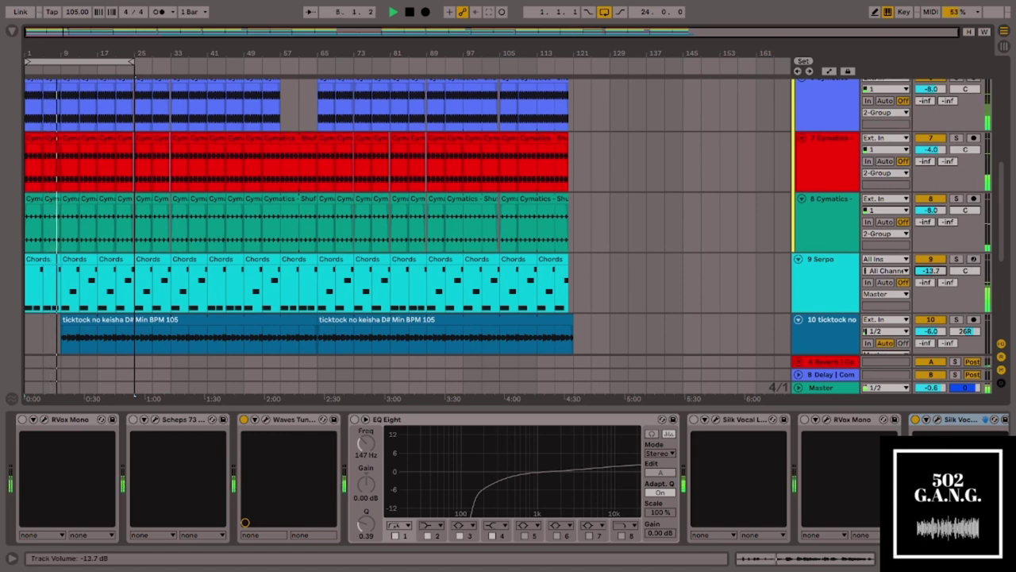
pyautogui.scroll(-2, 720, 252)
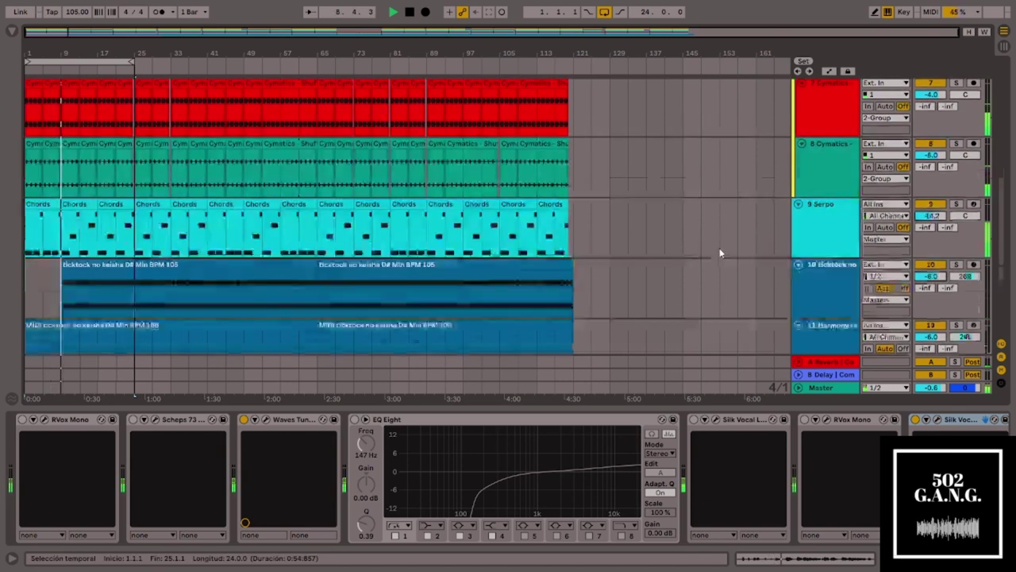
pyautogui.scroll(-4, 715, 250)
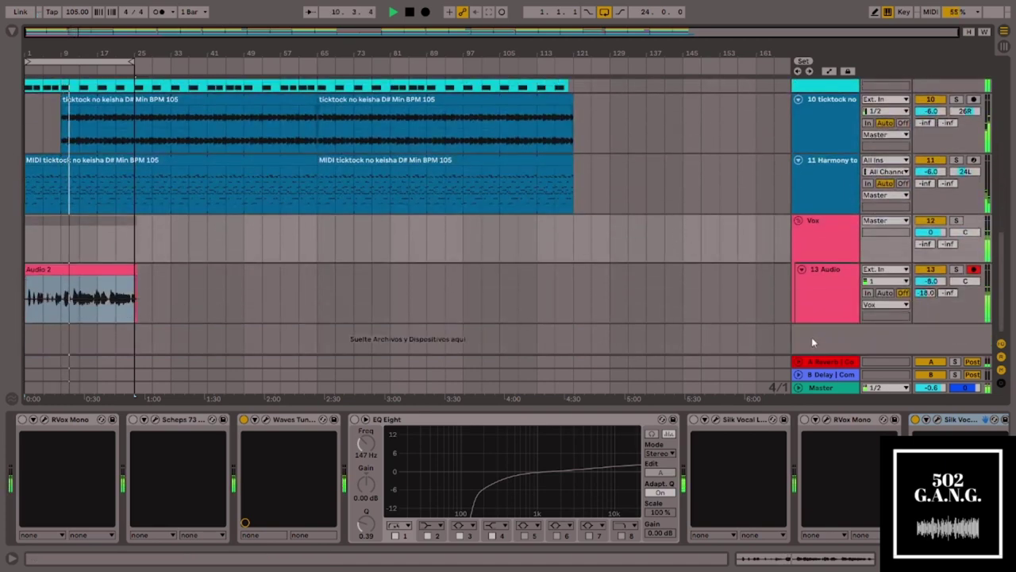
# Open the Silk Vocal Mono window, place it clear of the vocal clip, and briefly check Waves Tune Real-Time
pyautogui.click(937, 420)
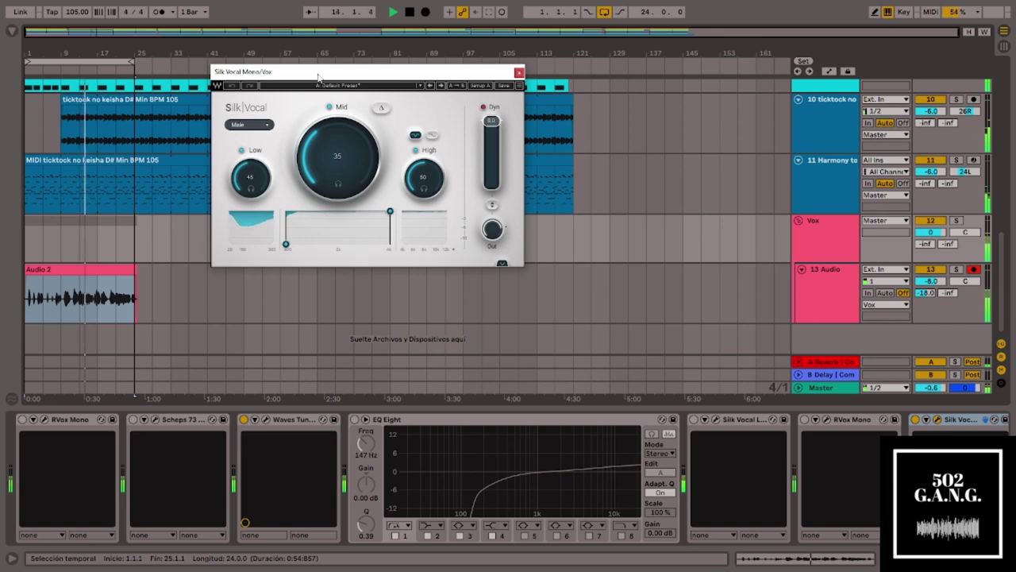
pyautogui.moveTo(321, 77); pyautogui.dragTo(468, 157)
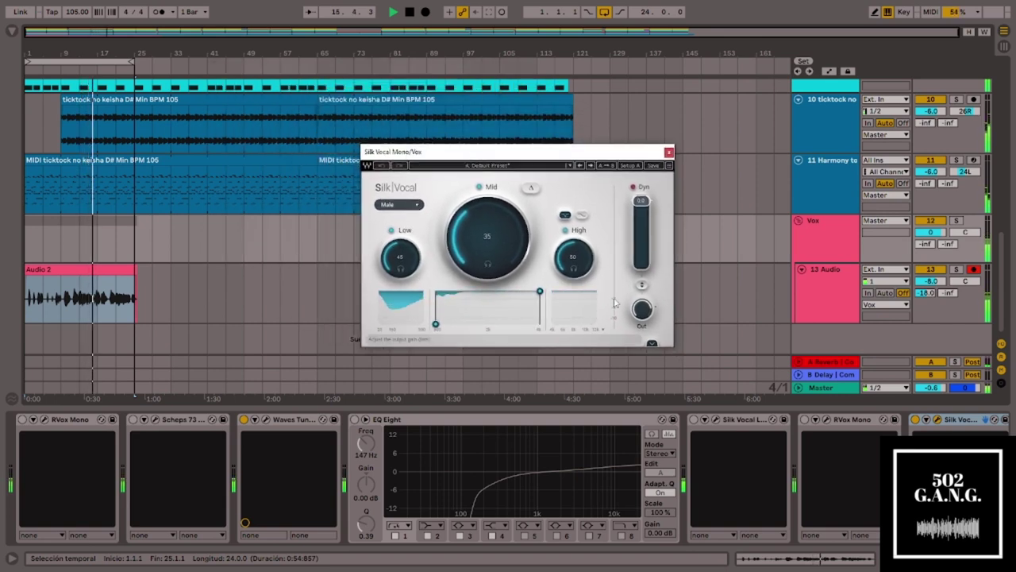
pyautogui.moveTo(480, 164); pyautogui.dragTo(601, 140)
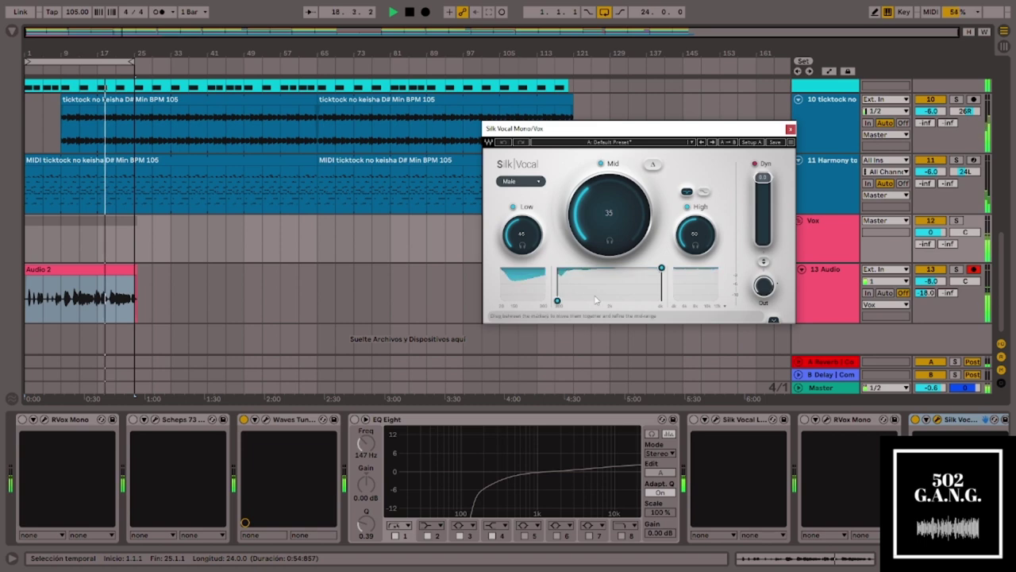
pyautogui.click(265, 420)
pyautogui.click(450, 53)
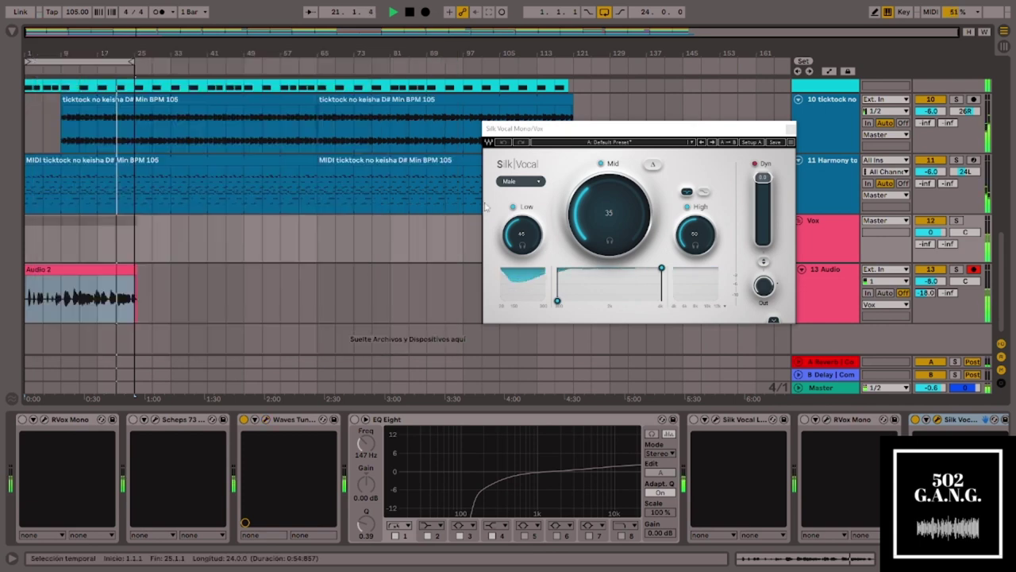
# Audition Silk Vocal's DeEsser Male and Raw to Pro - Male factory presets on the playing vocal
pyautogui.click(623, 146)
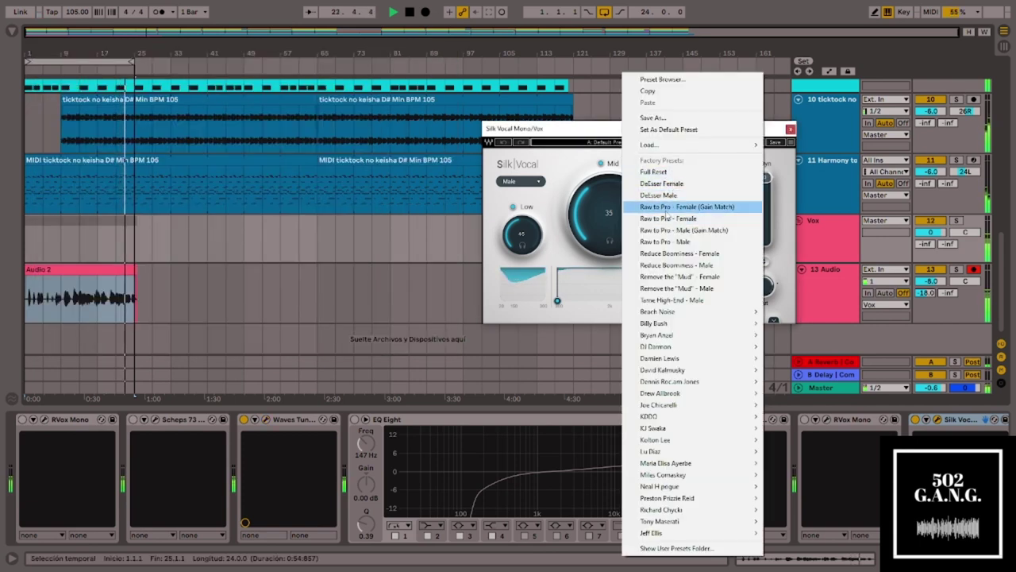
pyautogui.click(669, 194)
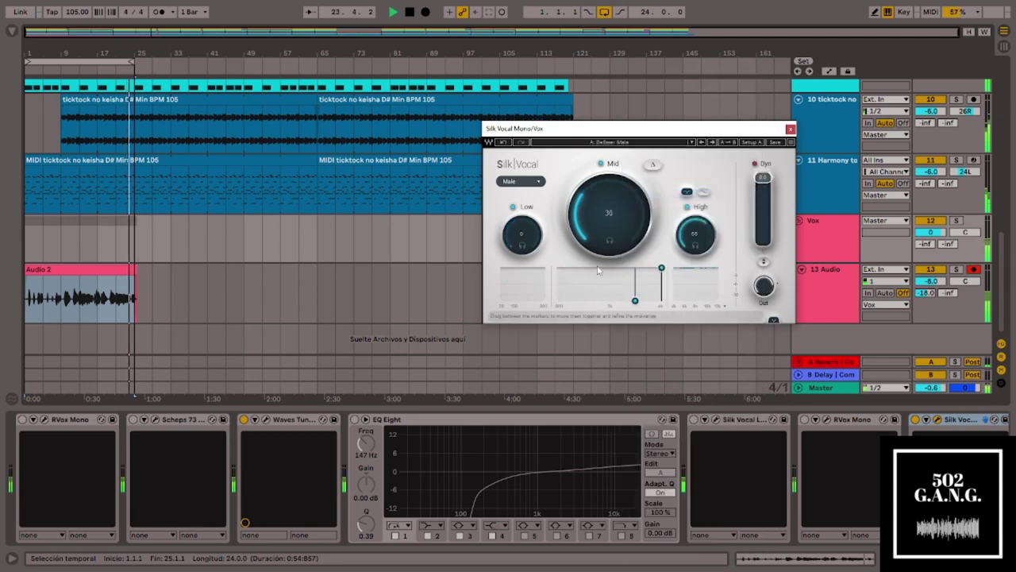
pyautogui.click(612, 146)
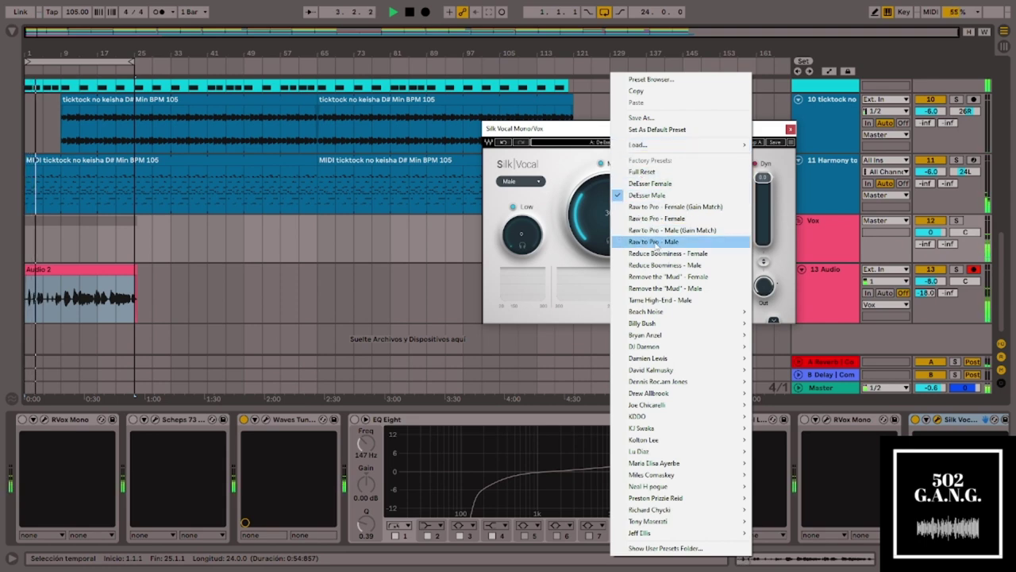
pyautogui.click(655, 242)
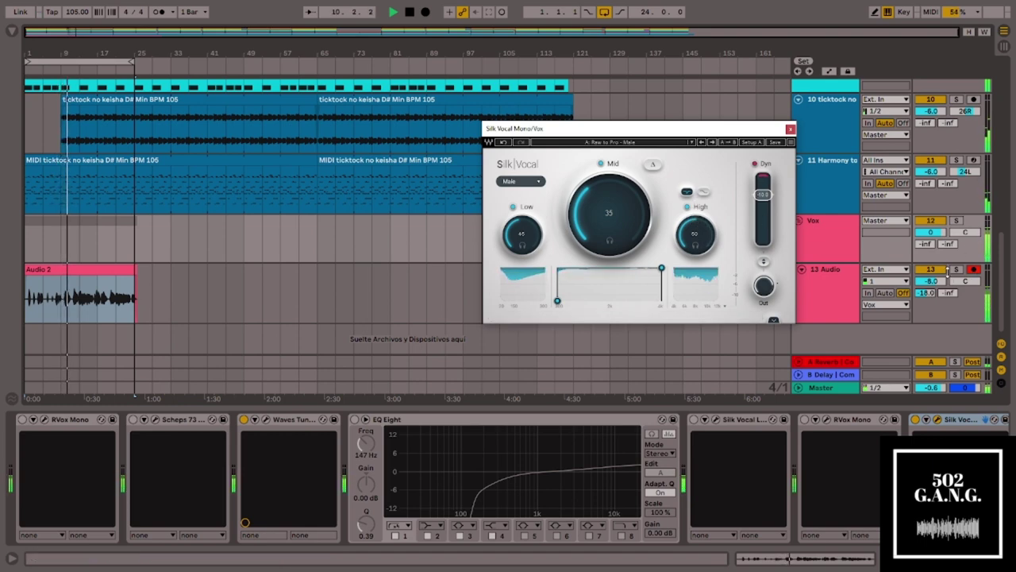
# Solo the Vox group and raise the Low amount in Silk Vocal while the vocal plays
pyautogui.click(957, 221)
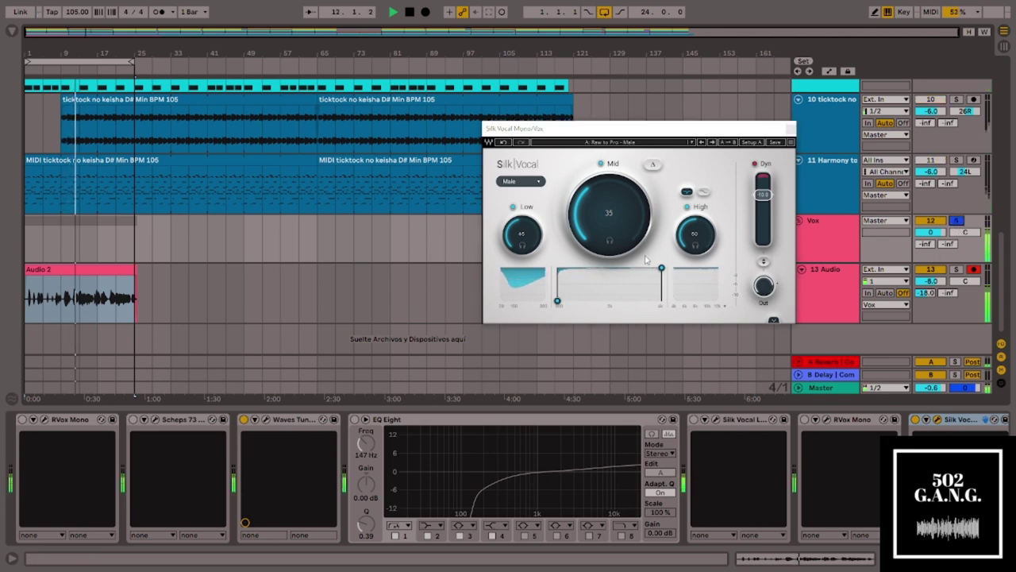
pyautogui.click(59, 298)
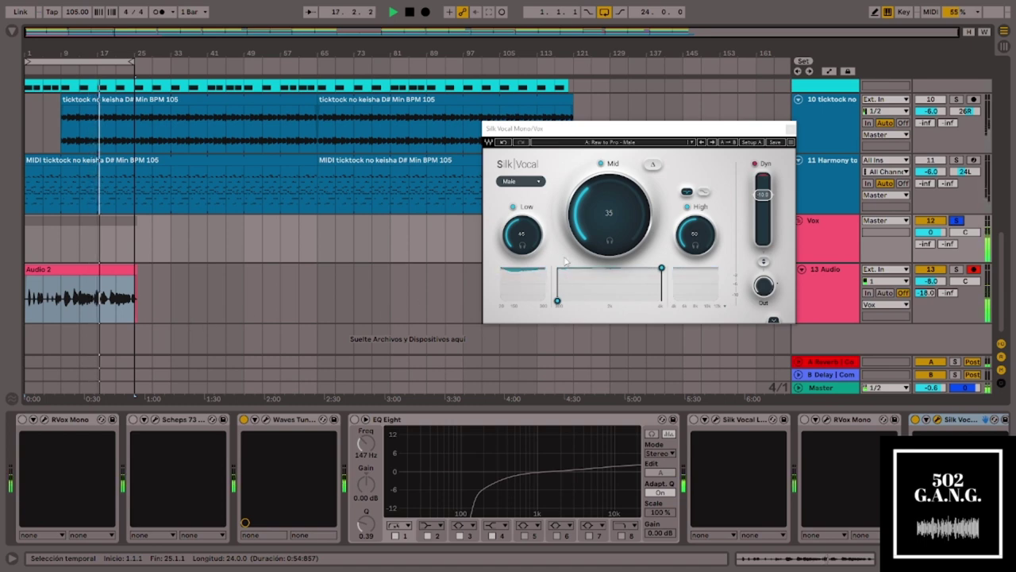
pyautogui.moveTo(530, 244); pyautogui.dragTo(529, 228)
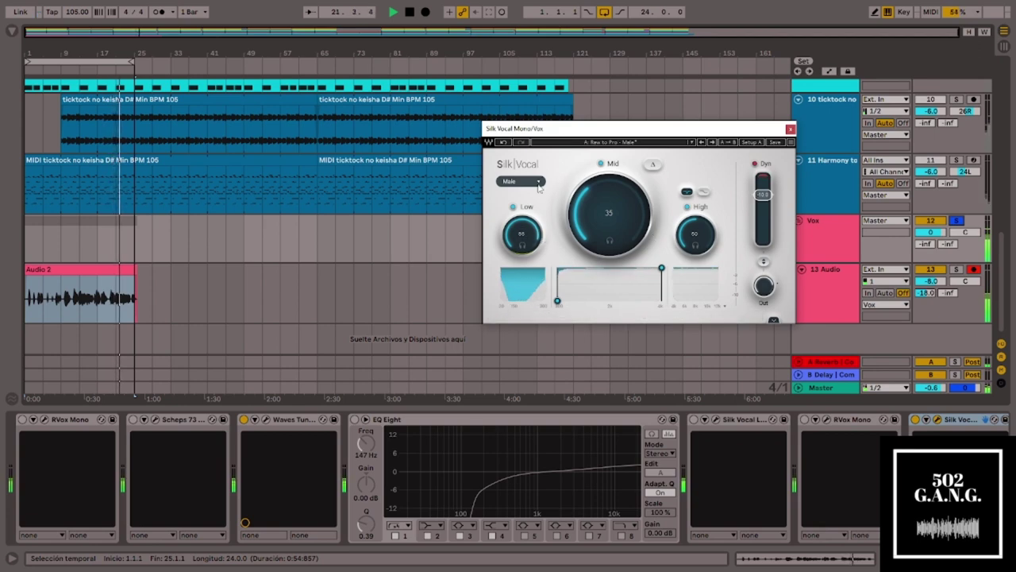
# Load the Remove the "Mud" - Male factory preset in Silk Vocal
pyautogui.click(627, 142)
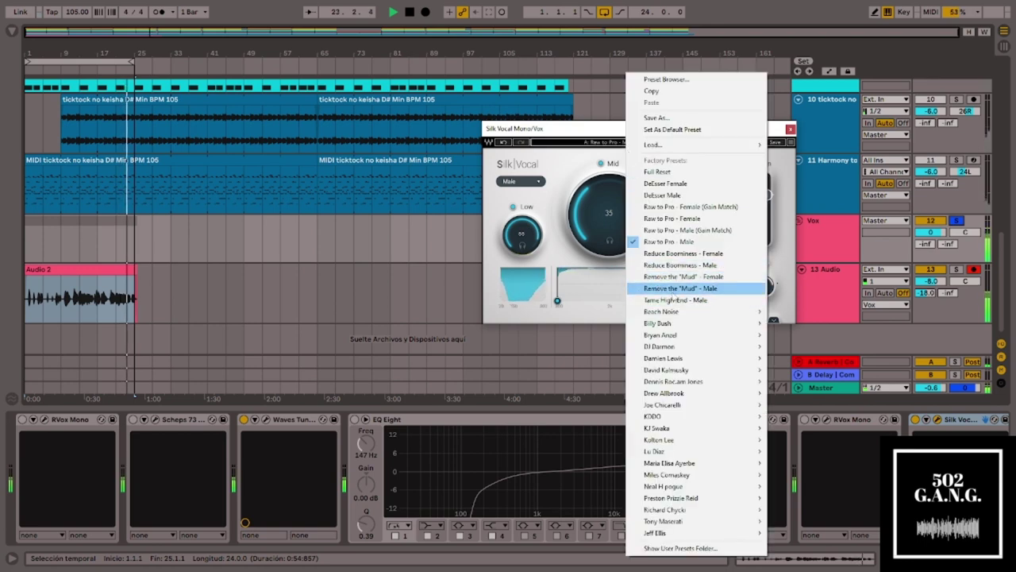
pyautogui.click(671, 288)
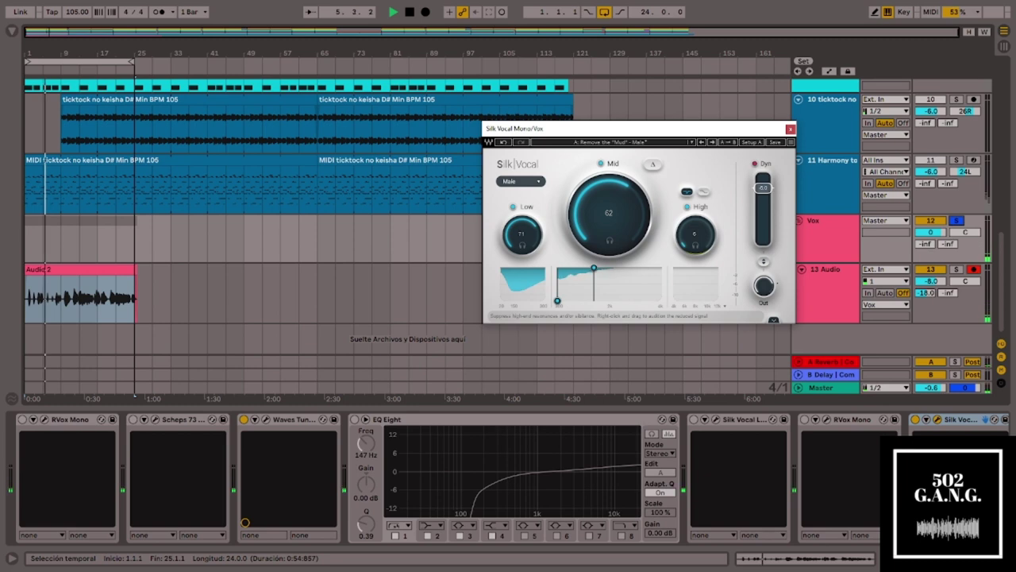
# Lower Silk Vocal's Dyn threshold to about -11.8 while the vocal plays, then unsolo the Vox group
pyautogui.click(614, 148)
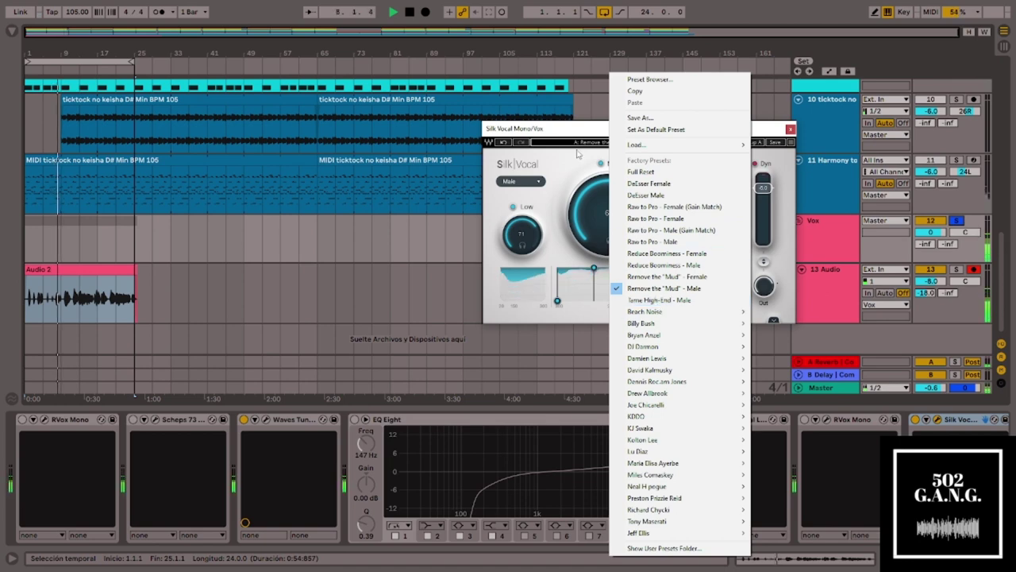
pyautogui.click(567, 133)
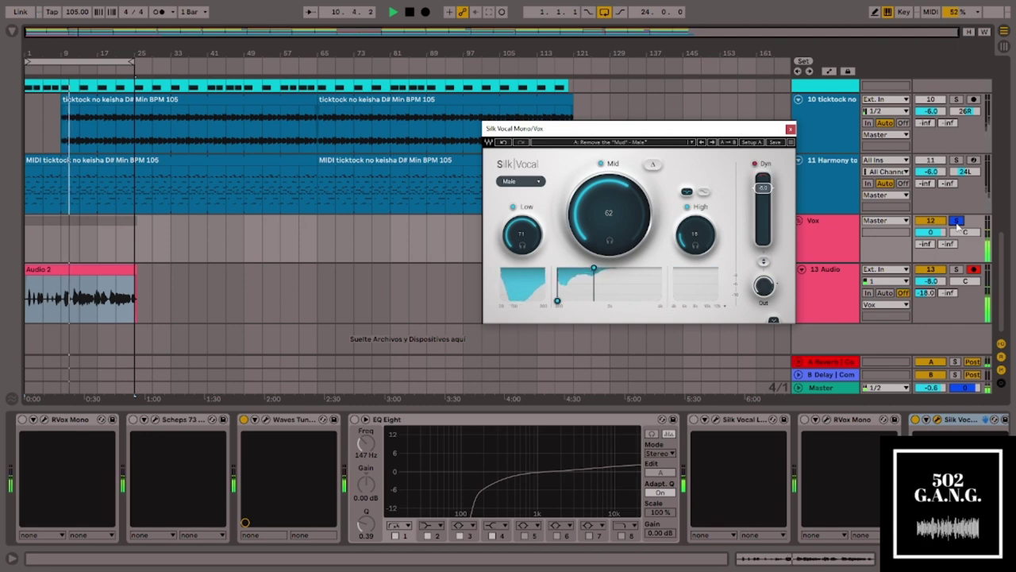
pyautogui.moveTo(763, 187); pyautogui.dragTo(763, 195)
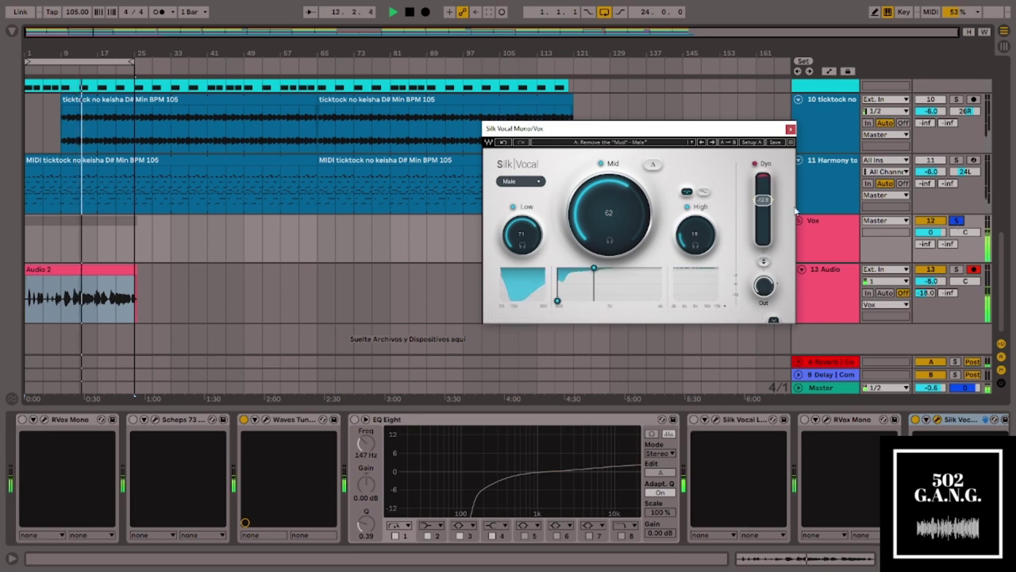
pyautogui.moveTo(763, 200); pyautogui.dragTo(763, 197)
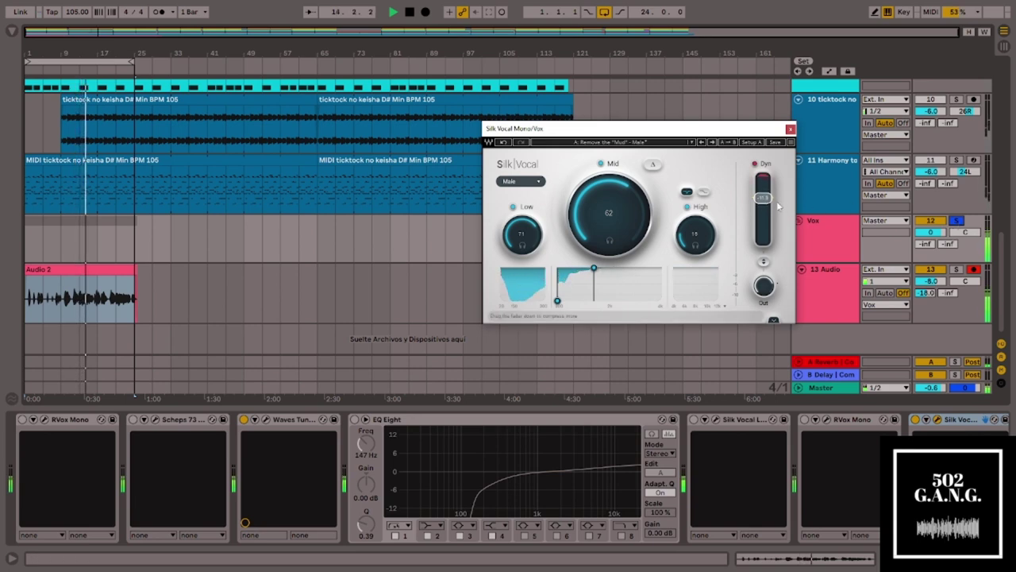
pyautogui.click(957, 221)
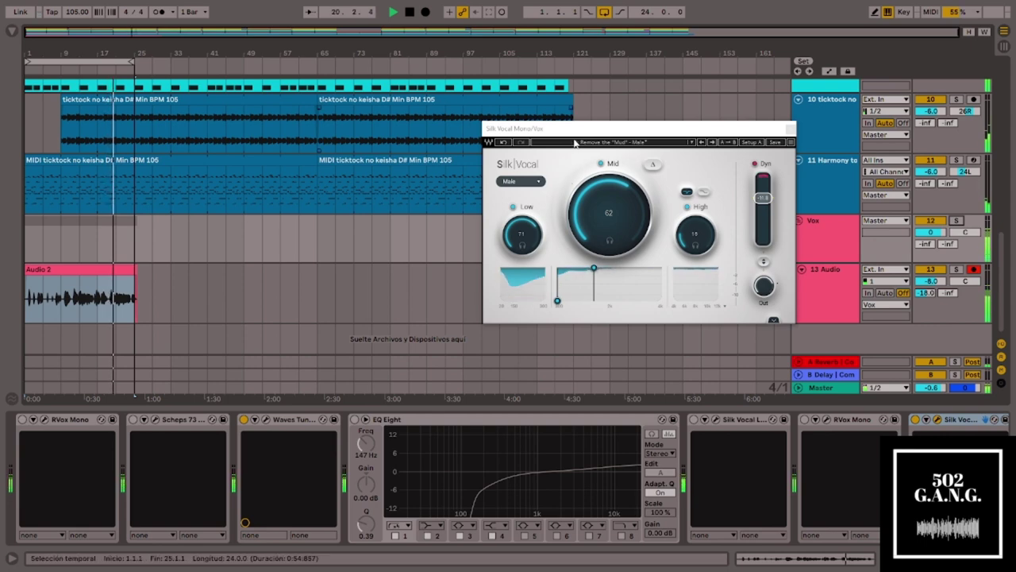
# Set the Waves Tune Real-Time Speed to 18.1 ms and close its window
pyautogui.click(267, 421)
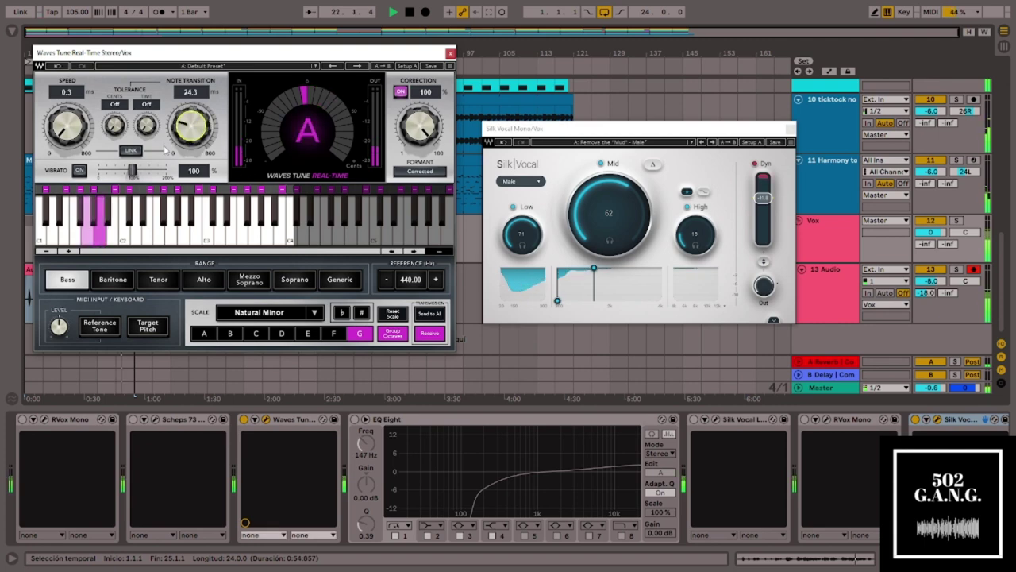
pyautogui.moveTo(68, 126); pyautogui.dragTo(69, 117)
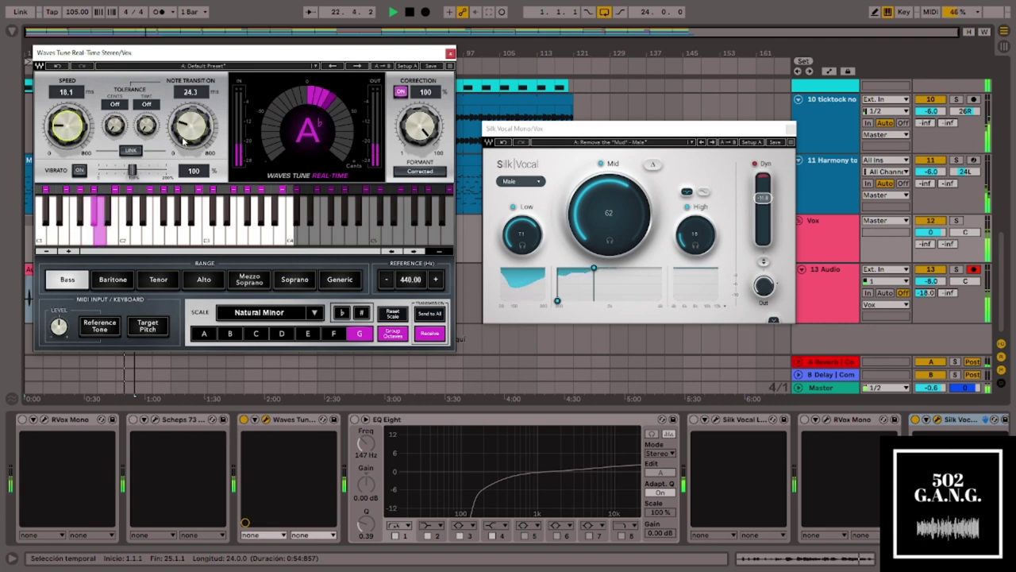
pyautogui.click(450, 54)
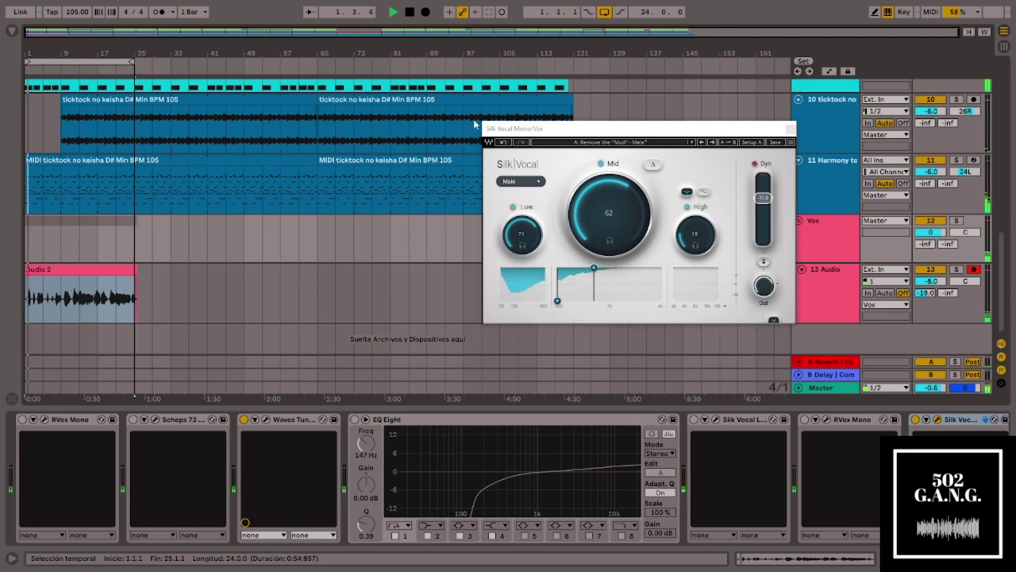
# Duplicate the Silk Vocal device at the end of the Vox effect chain and open the copy's plug-in window
pyautogui.click(610, 143)
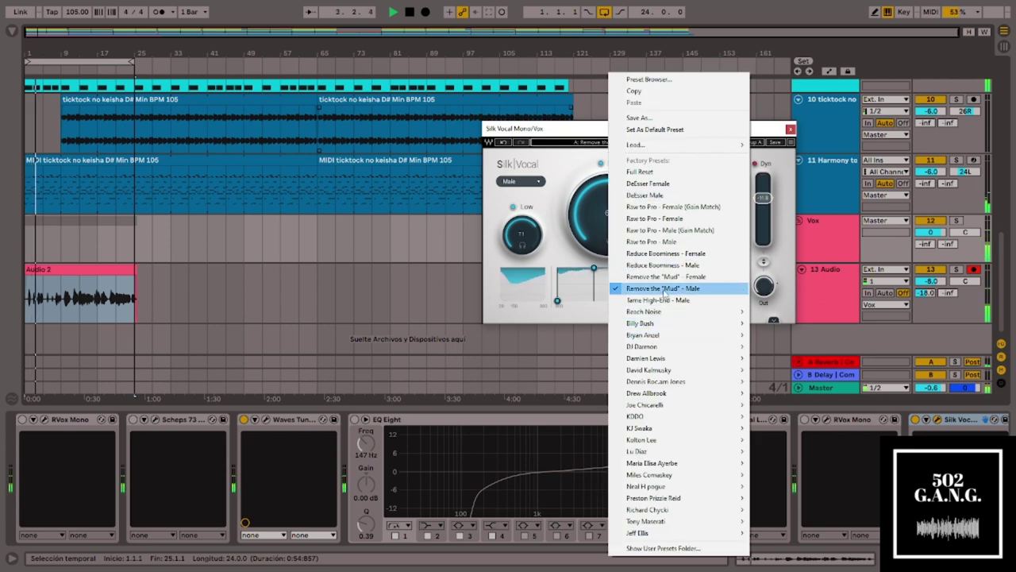
pyautogui.moveTo(663, 313)
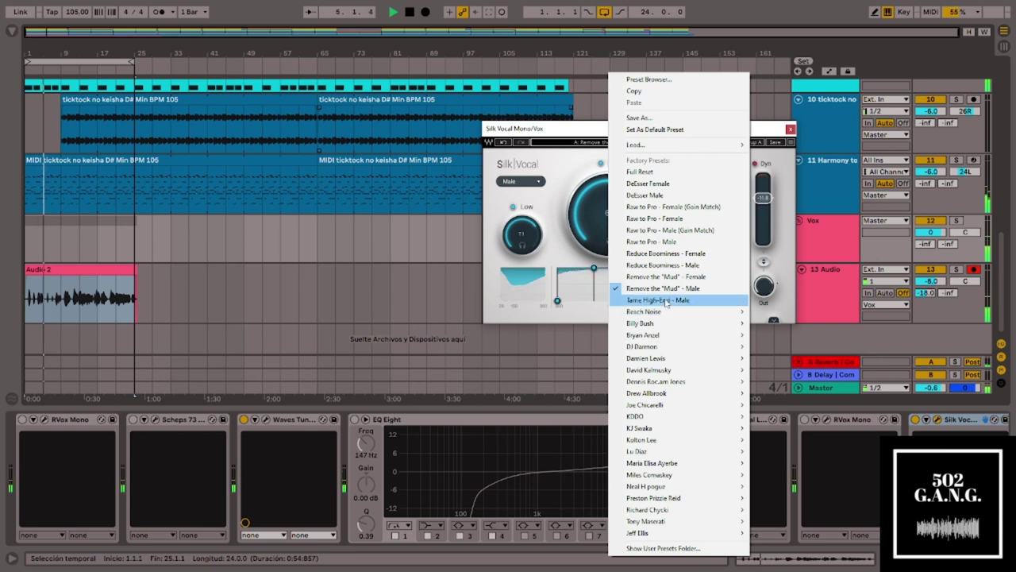
pyautogui.click(952, 421)
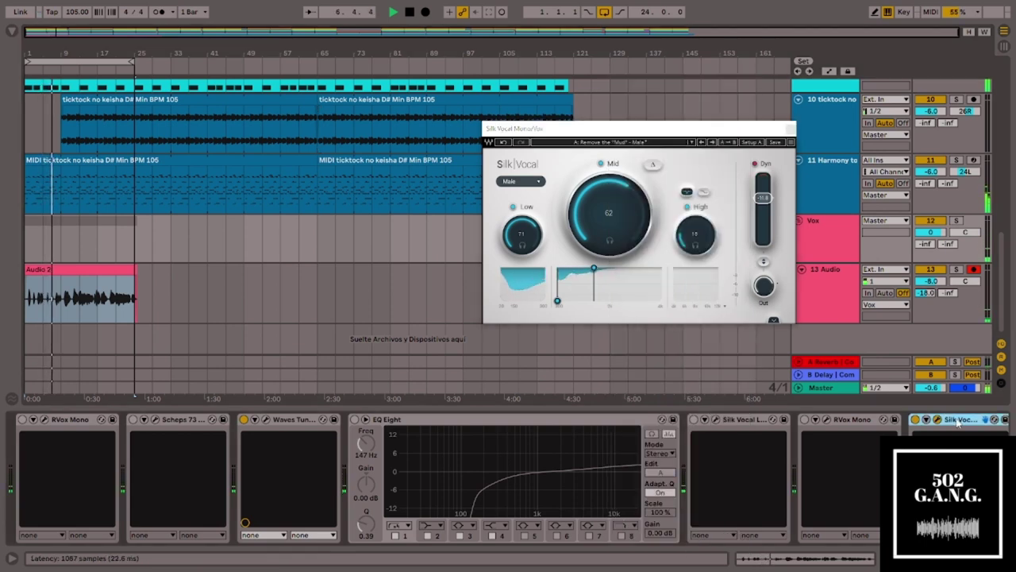
pyautogui.hotkey('ctrl', 'd')
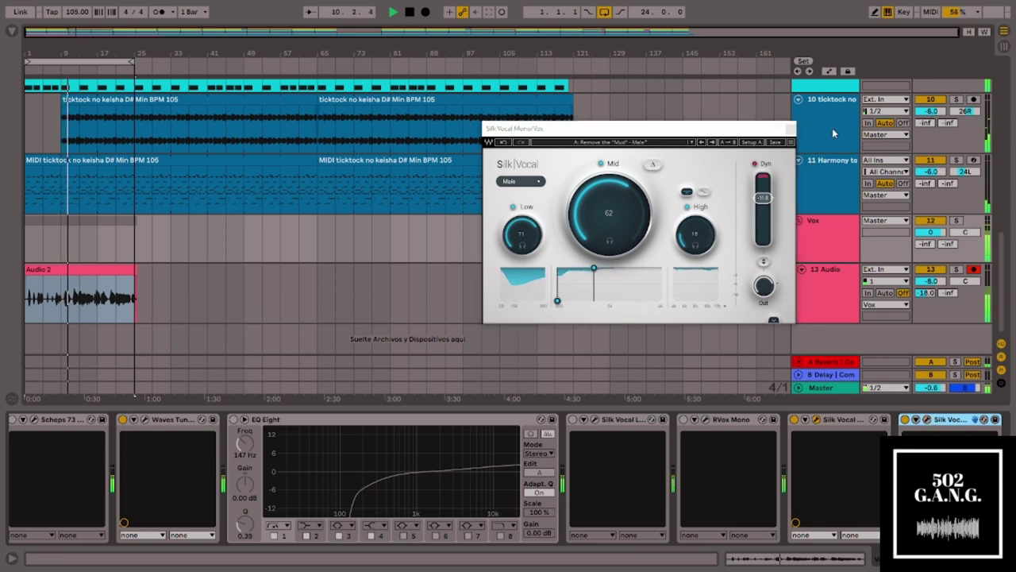
pyautogui.click(928, 421)
pyautogui.click(927, 420)
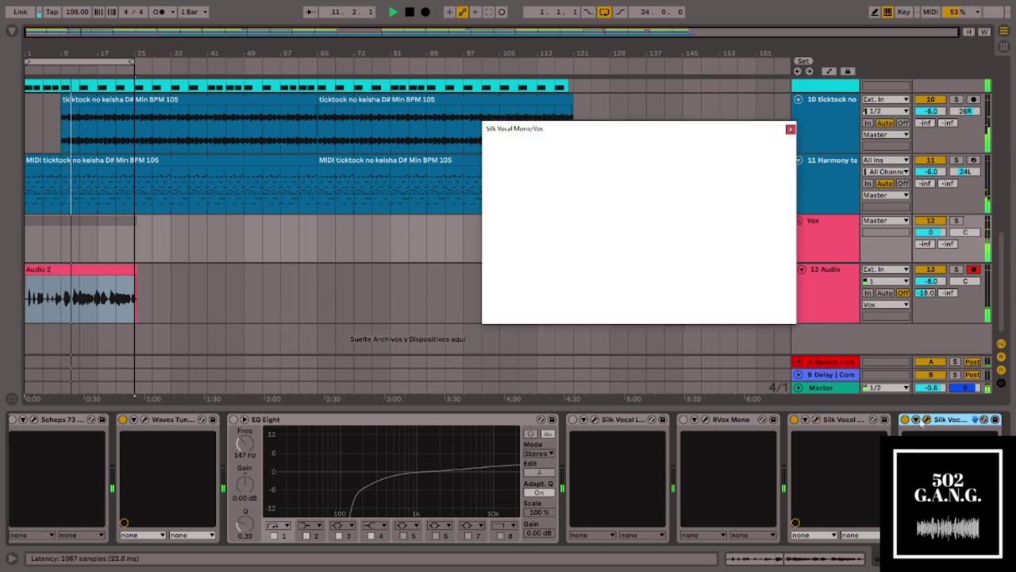
# Audition the Tame High-End - Male and Reach Noise Male R&B Vox SM7 presets in the duplicated Silk Vocal
pyautogui.click(600, 141)
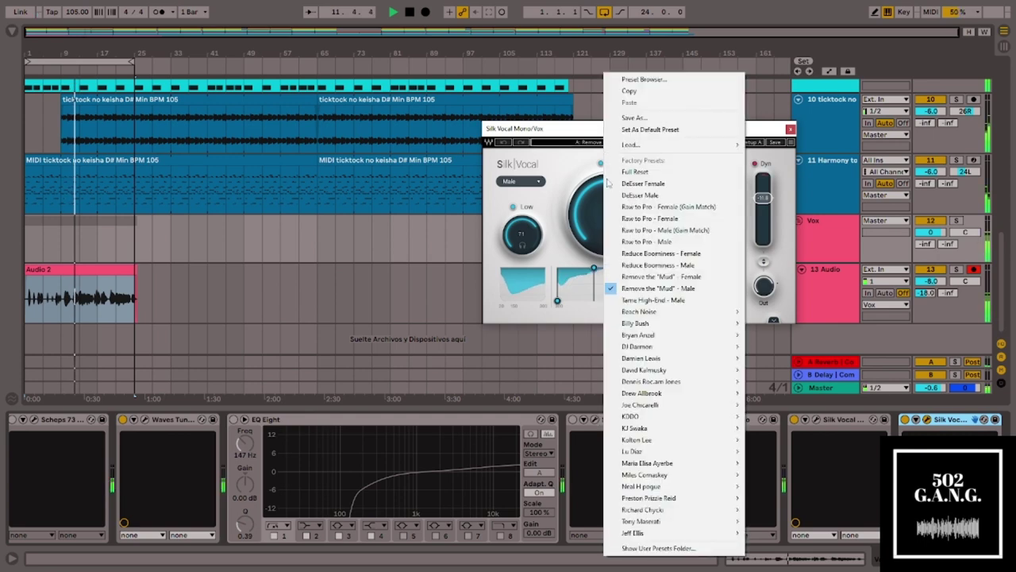
pyautogui.click(638, 300)
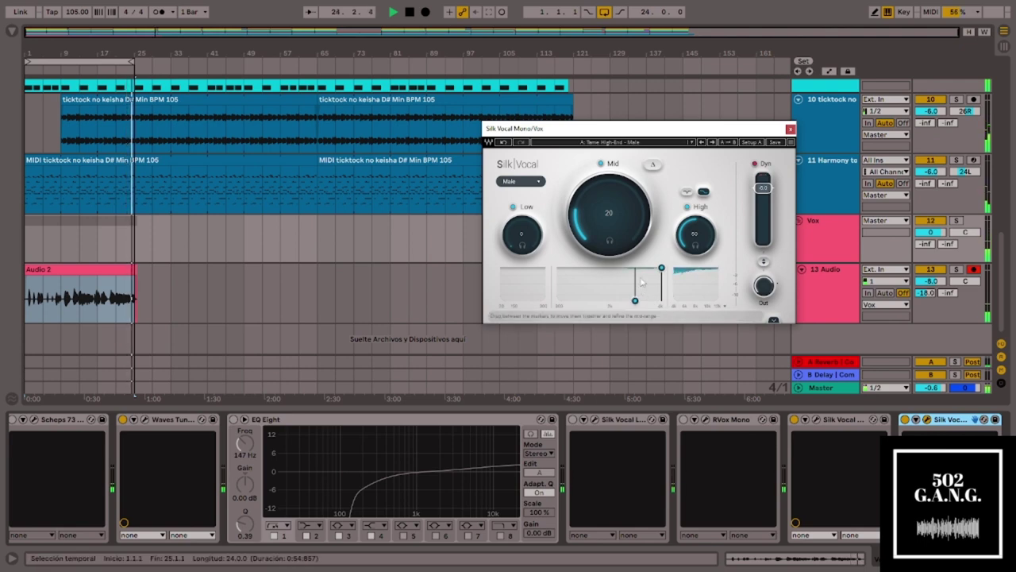
pyautogui.click(623, 142)
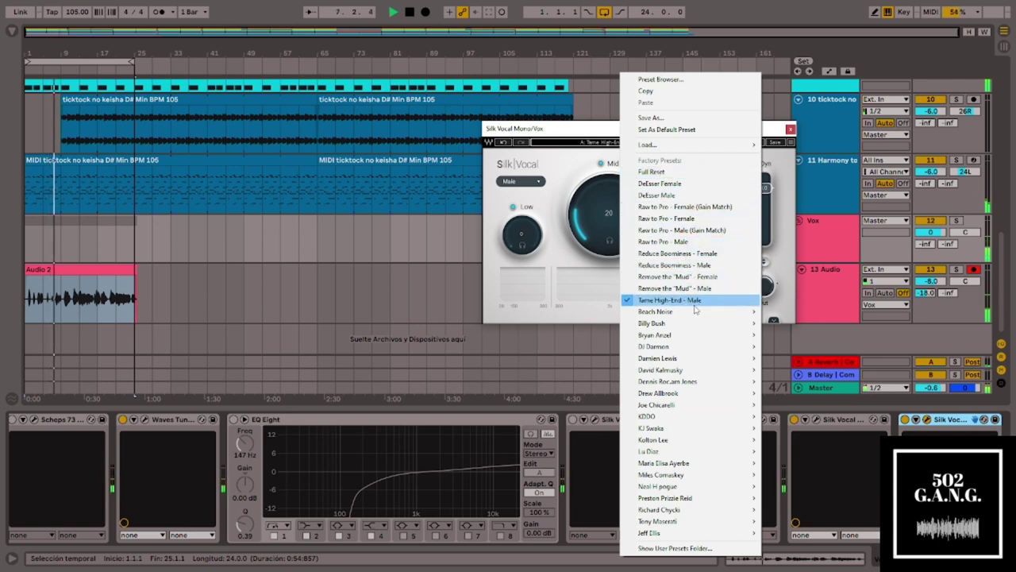
pyautogui.moveTo(715, 311)
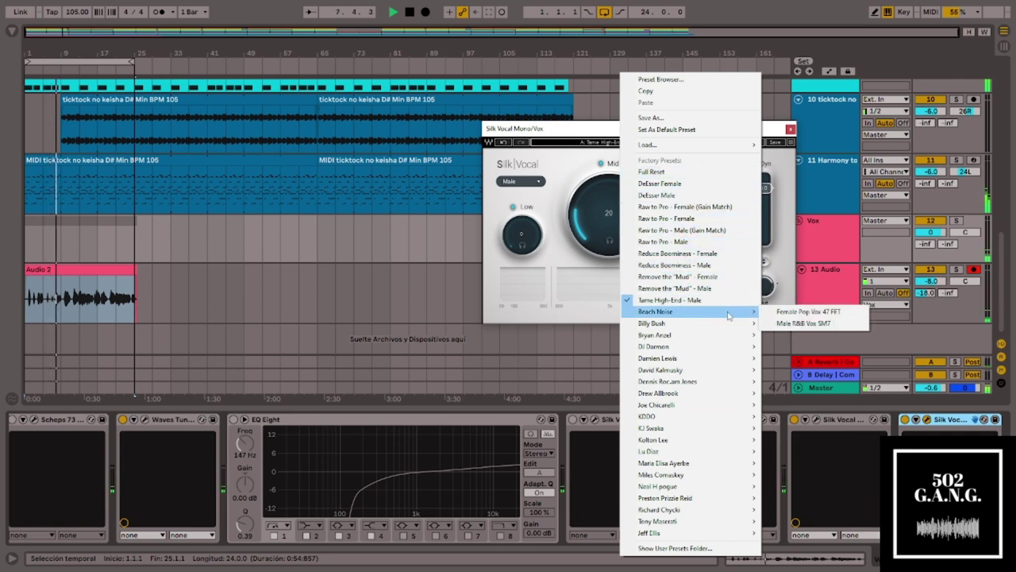
pyautogui.click(796, 329)
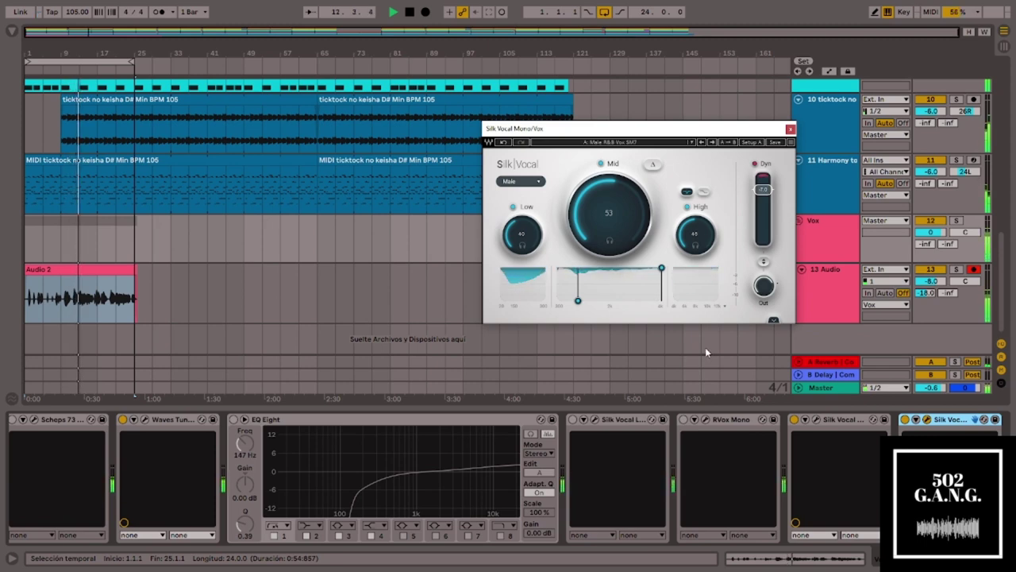
# Solo the Vox group and audition Silk Vocal's Billy Bush preset Male Vocal - Clean Up Honk
pyautogui.click(956, 221)
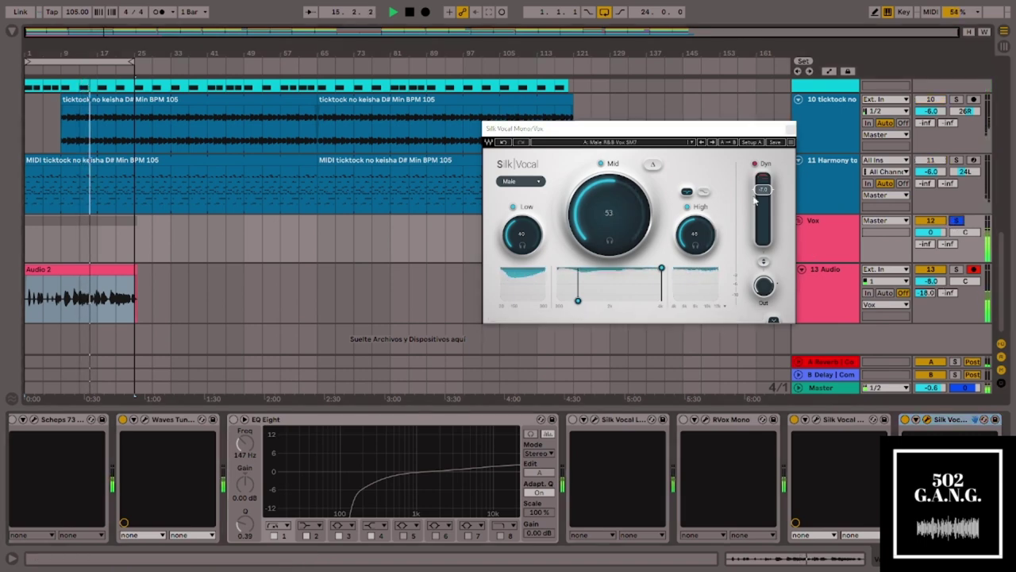
pyautogui.click(627, 143)
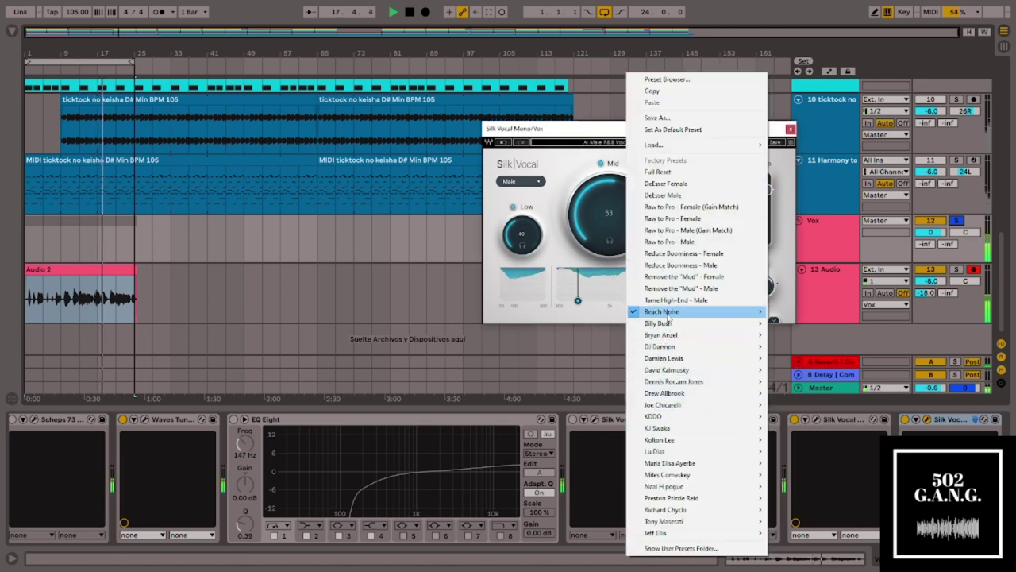
pyautogui.moveTo(671, 323)
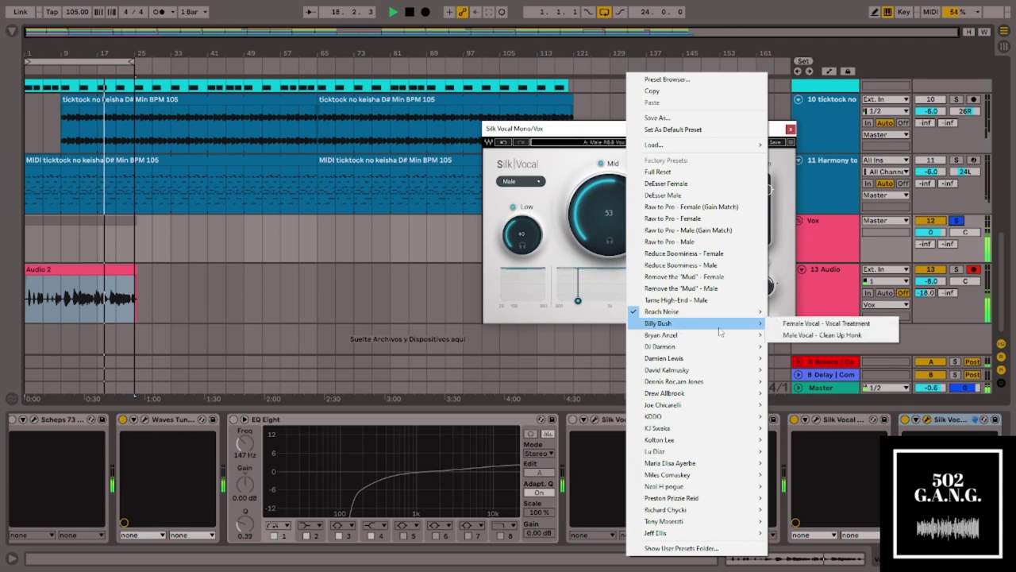
pyautogui.click(792, 335)
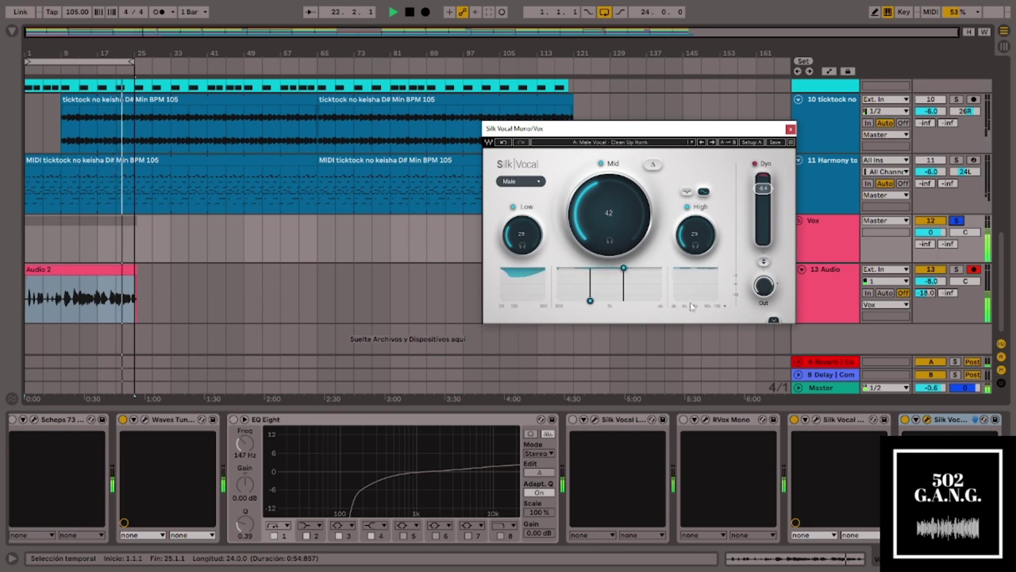
# Load the TORY LANEZ TYPE VOX preset in Silk Vocal and unsolo the Vox group to hear it in the mix
pyautogui.click(643, 144)
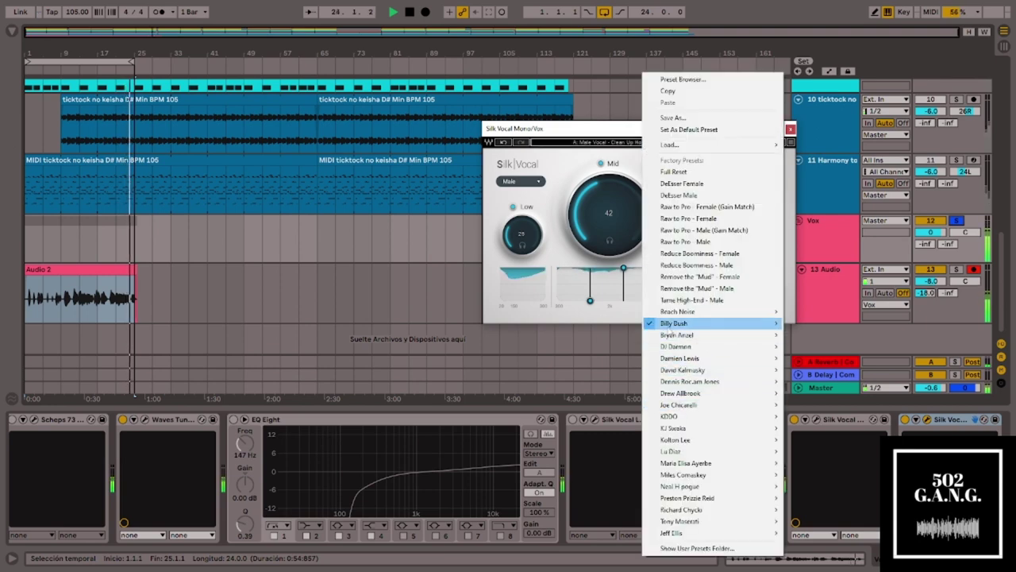
pyautogui.moveTo(674, 324)
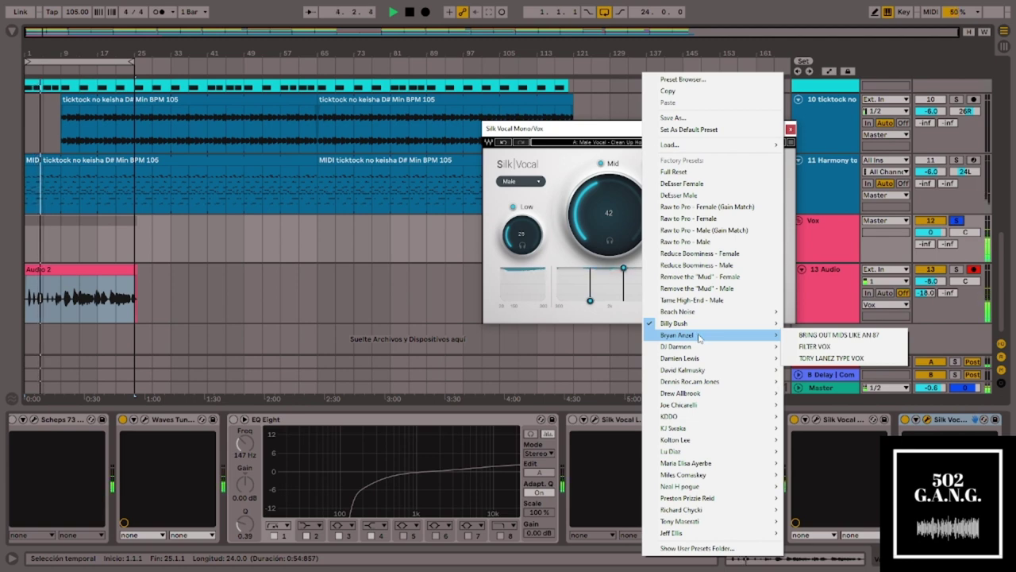
pyautogui.moveTo(779, 335)
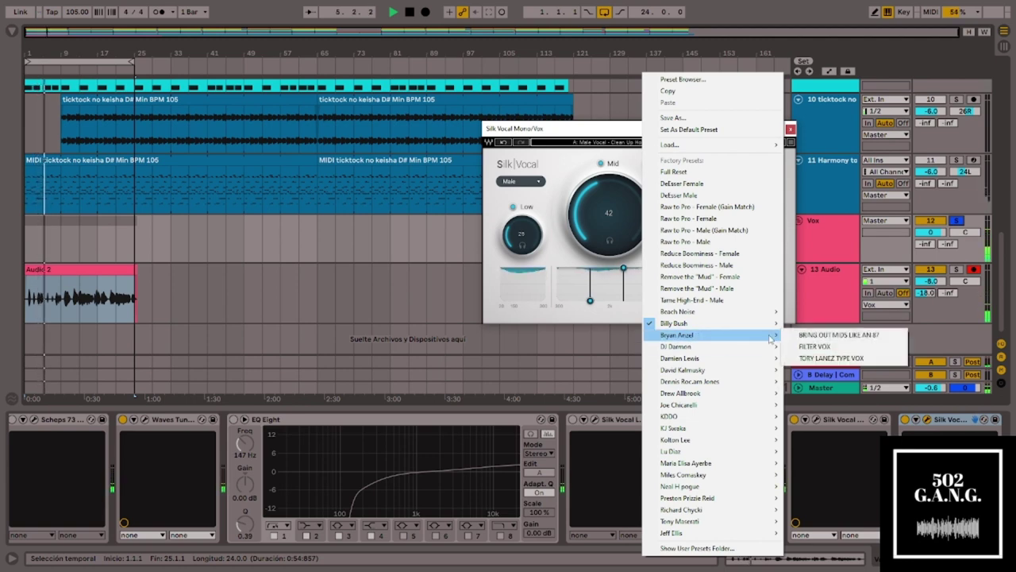
pyautogui.click(832, 359)
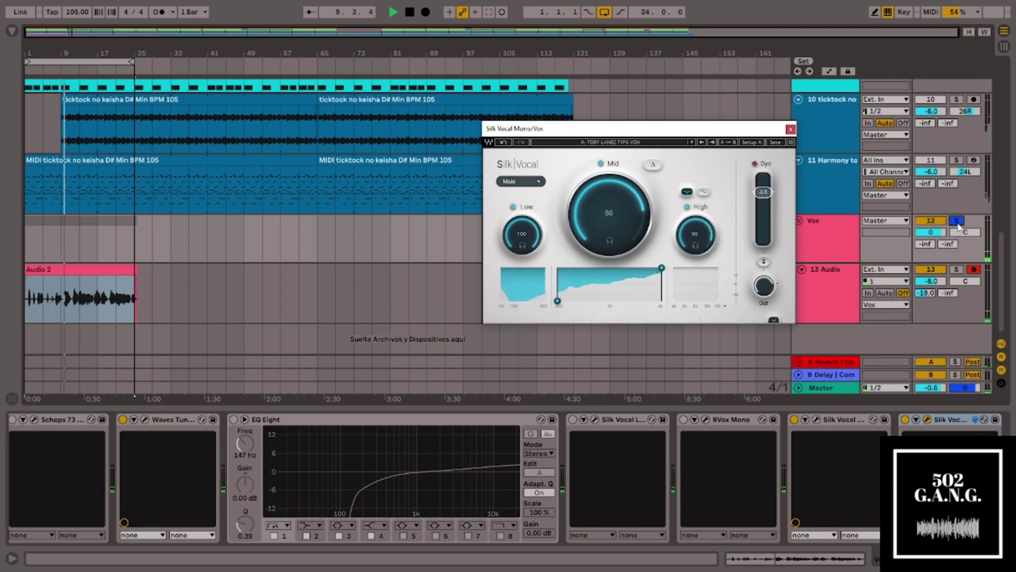
pyautogui.click(957, 222)
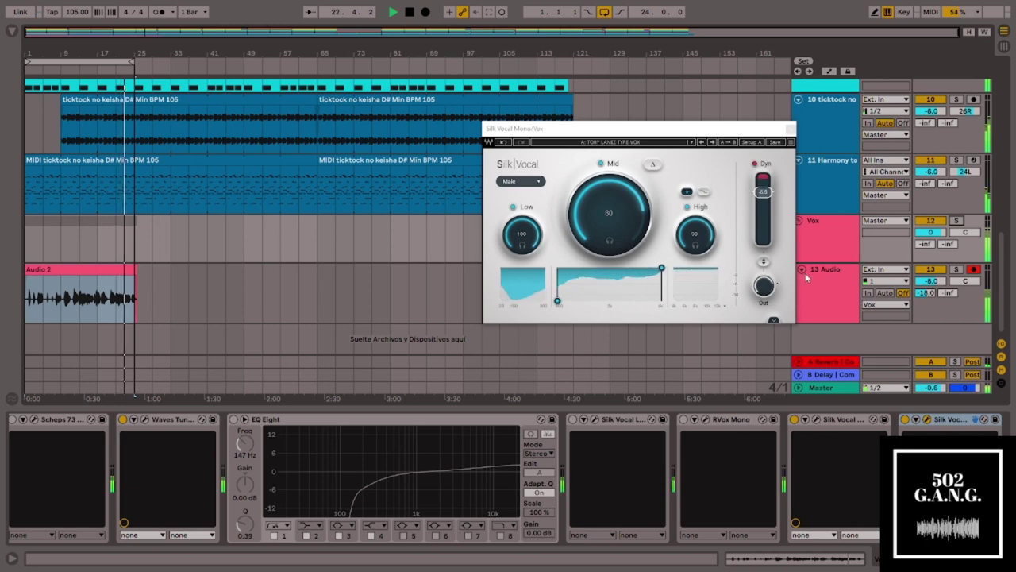
# Check the Waves Tune Real-Time settings on the Vox group and close its window
pyautogui.moveTo(763, 286)
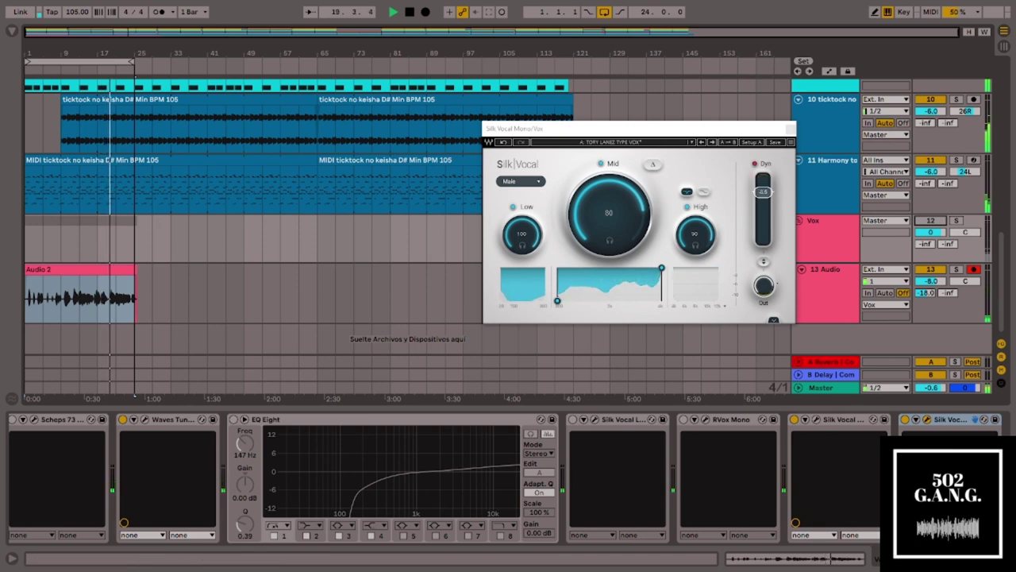
pyautogui.click(145, 419)
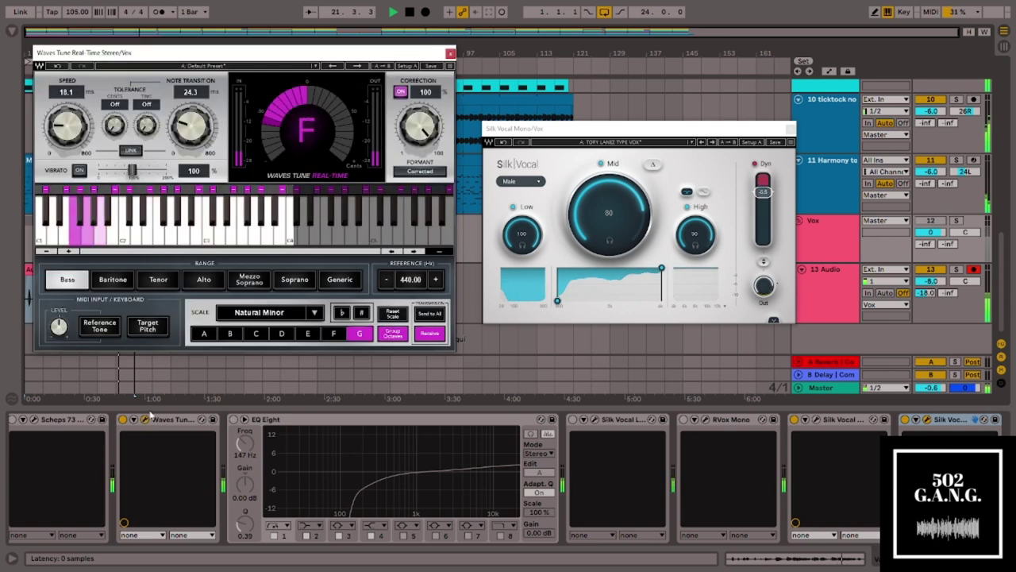
pyautogui.click(451, 53)
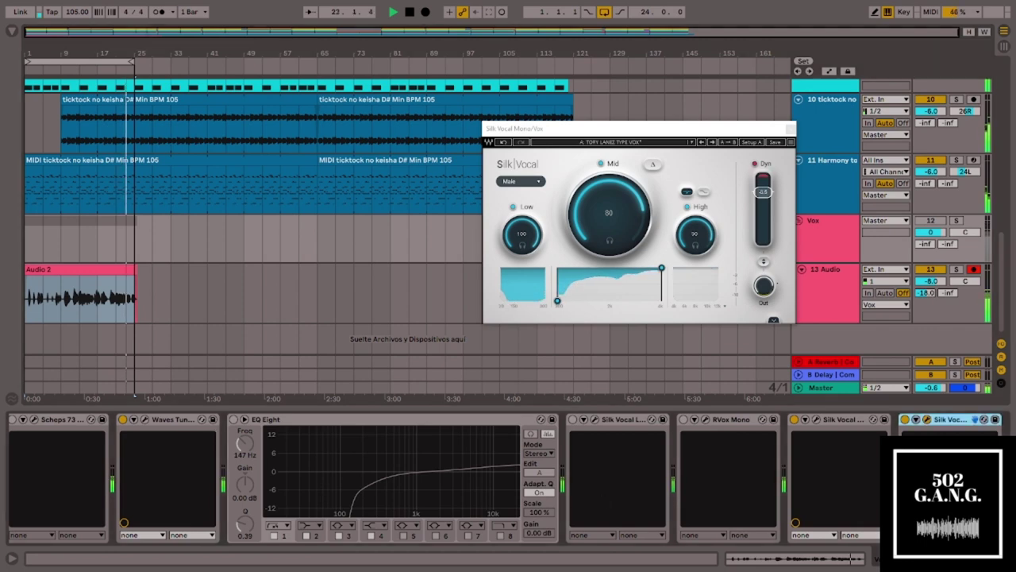
# Load the Male Vocal preset from the David Kalmusky presets in Silk Vocal
pyautogui.hscroll(-2, 345, 471)
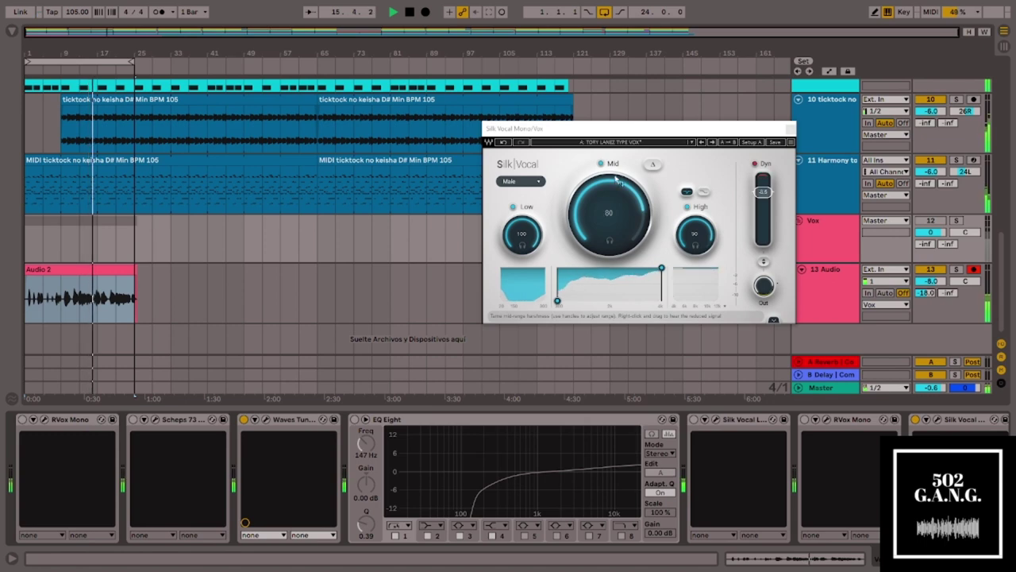
pyautogui.click(608, 143)
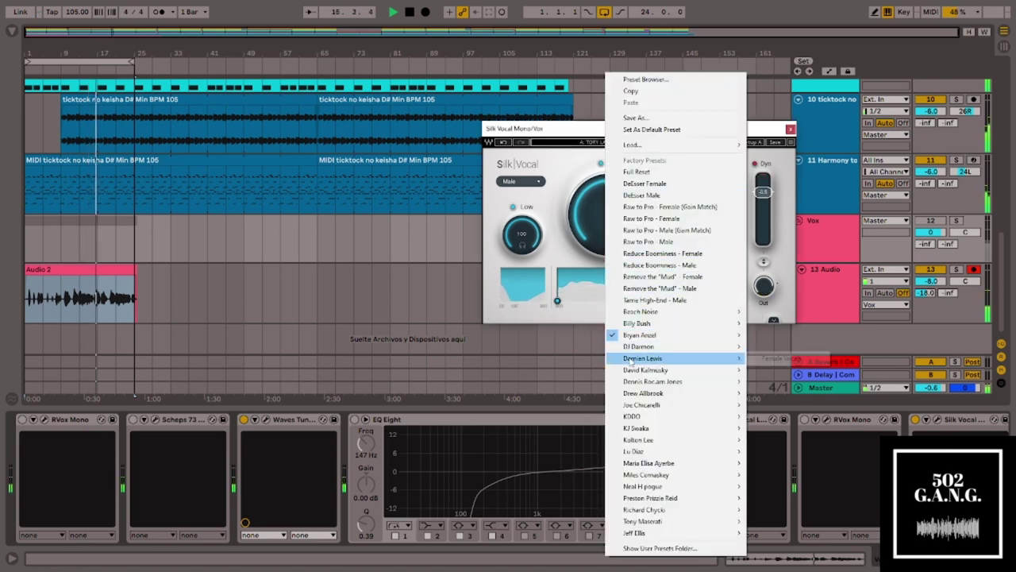
pyautogui.moveTo(629, 349)
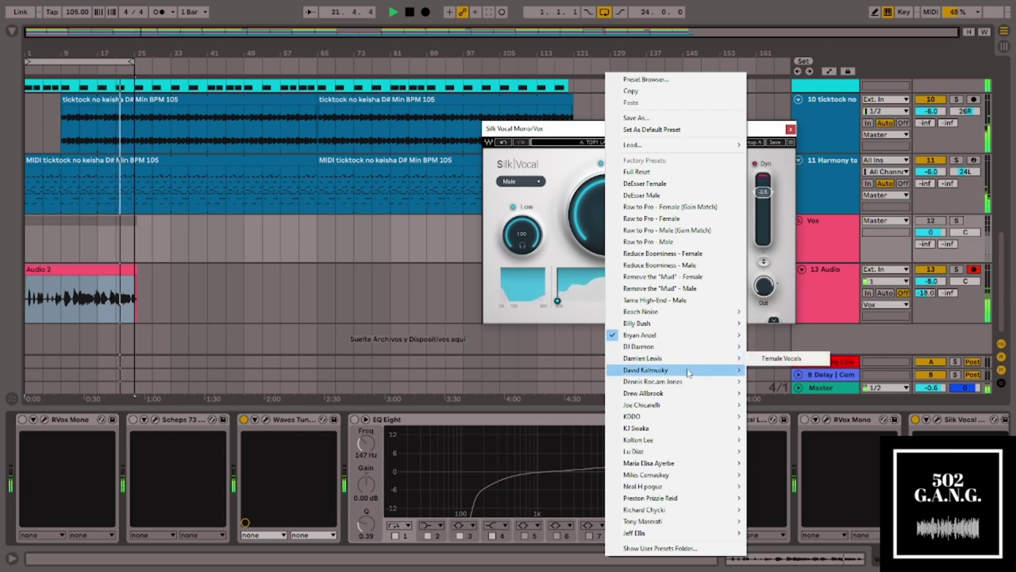
pyautogui.moveTo(688, 373)
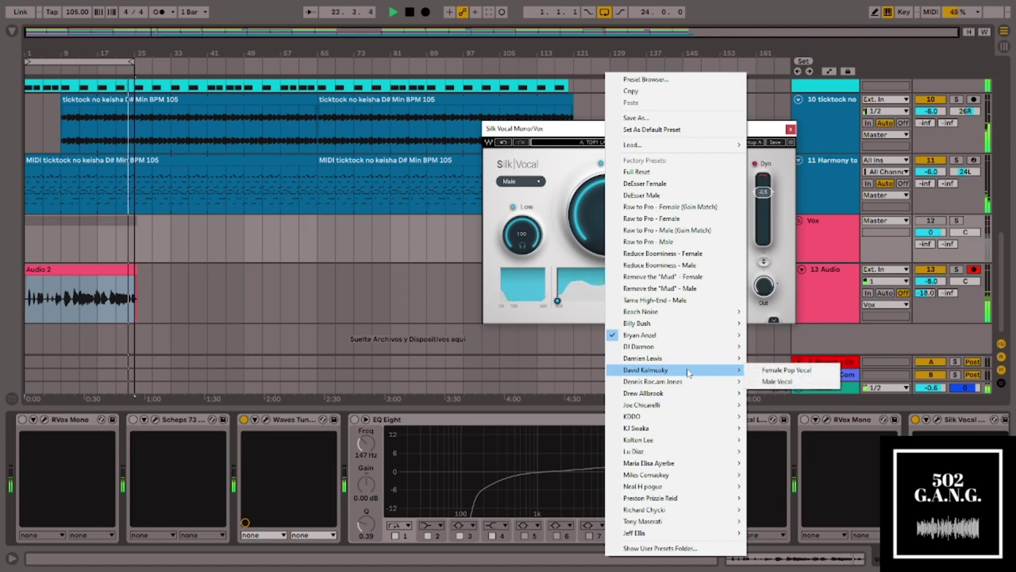
pyautogui.click(777, 381)
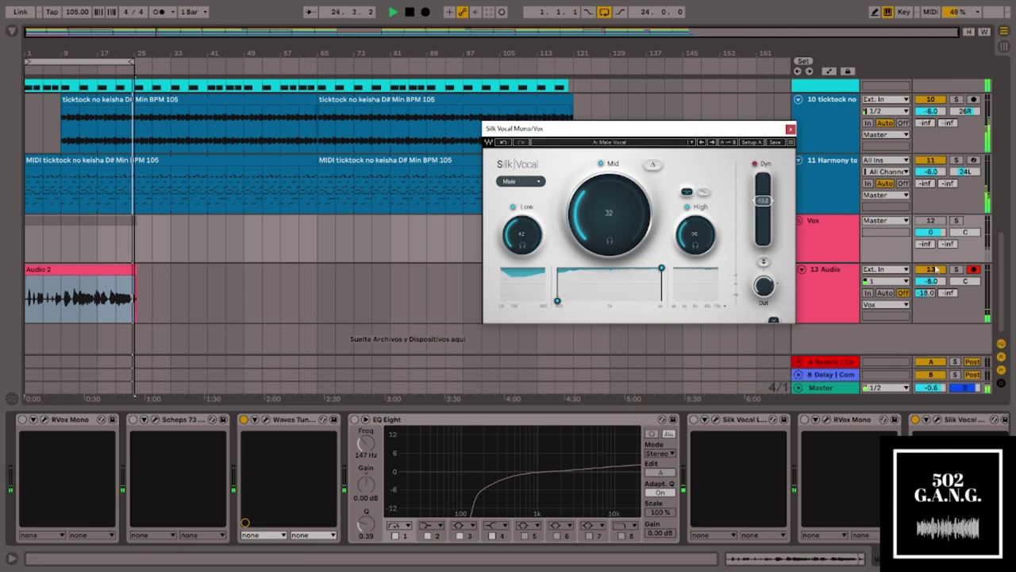
# Reactivate the Vox group and load Maria Elisa Ayerbe's Upfront Pop Male Vocal preset in Silk Vocal to hear it in the mix
pyautogui.click(940, 231)
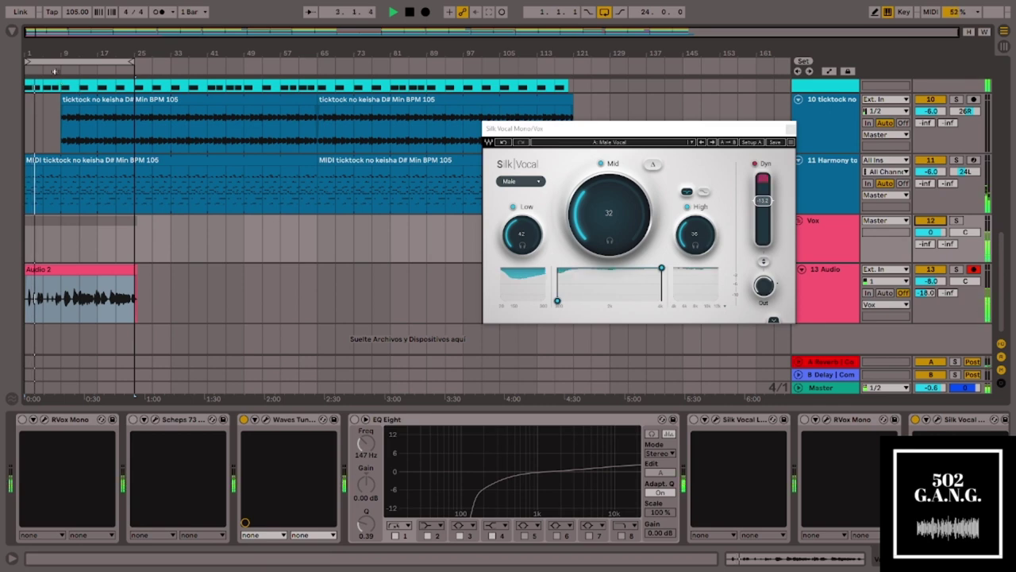
pyautogui.click(599, 143)
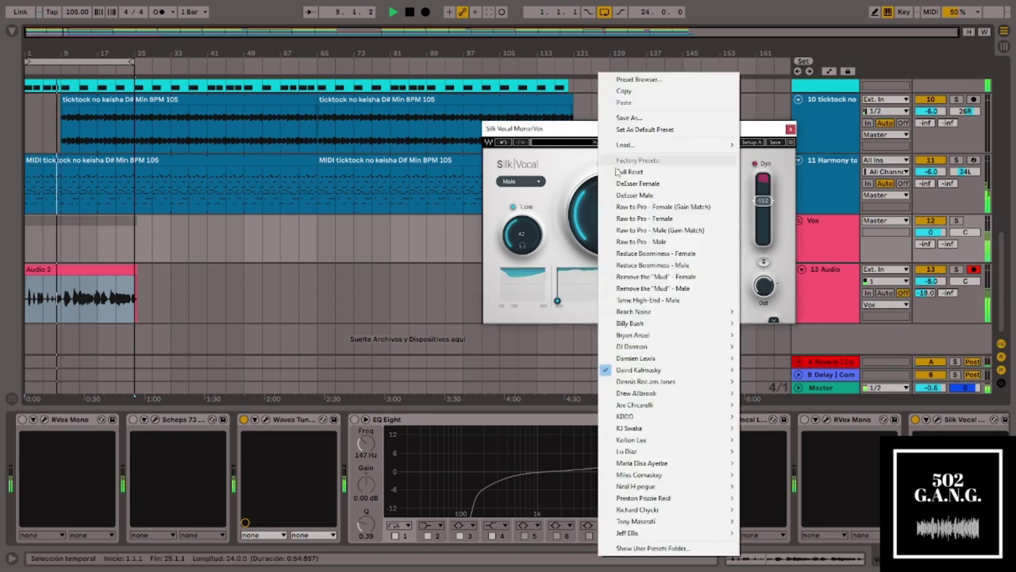
pyautogui.moveTo(701, 383)
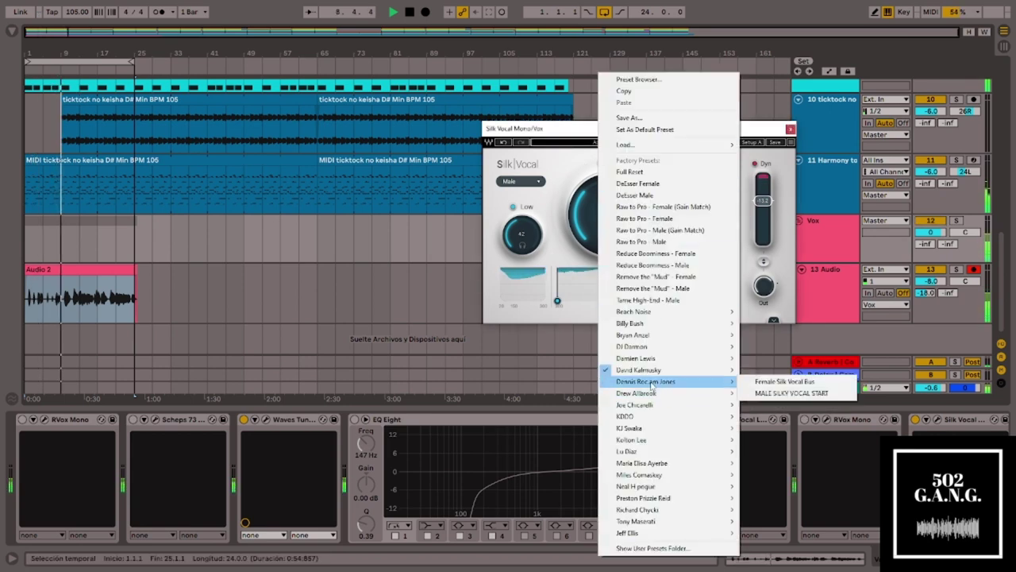
pyautogui.moveTo(656, 499)
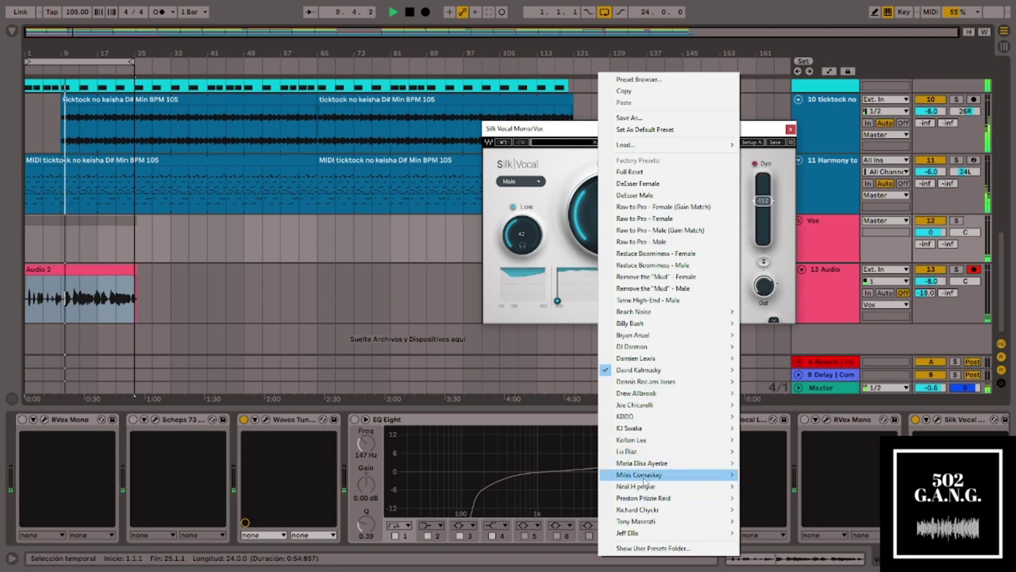
pyautogui.moveTo(649, 463)
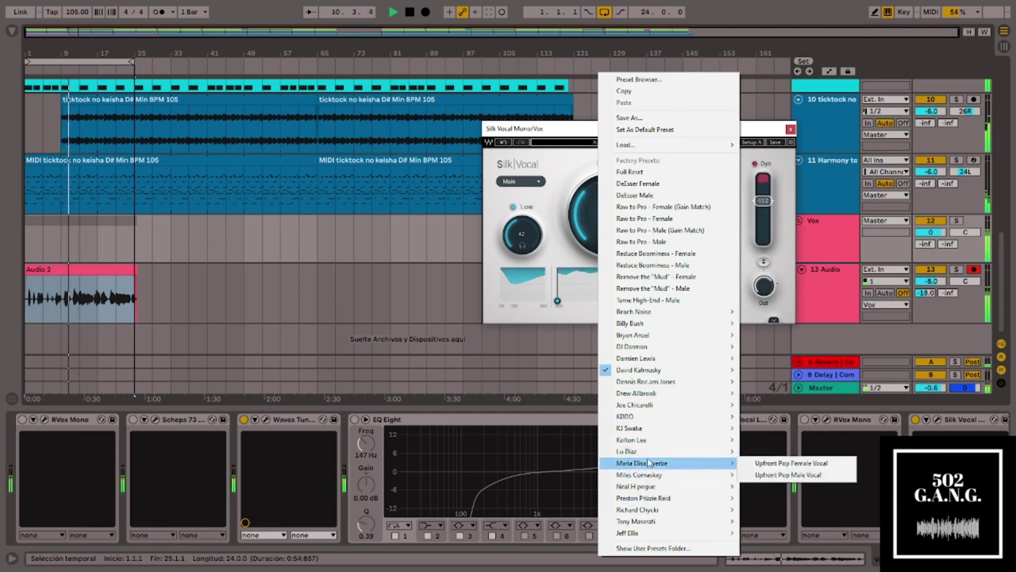
pyautogui.click(776, 475)
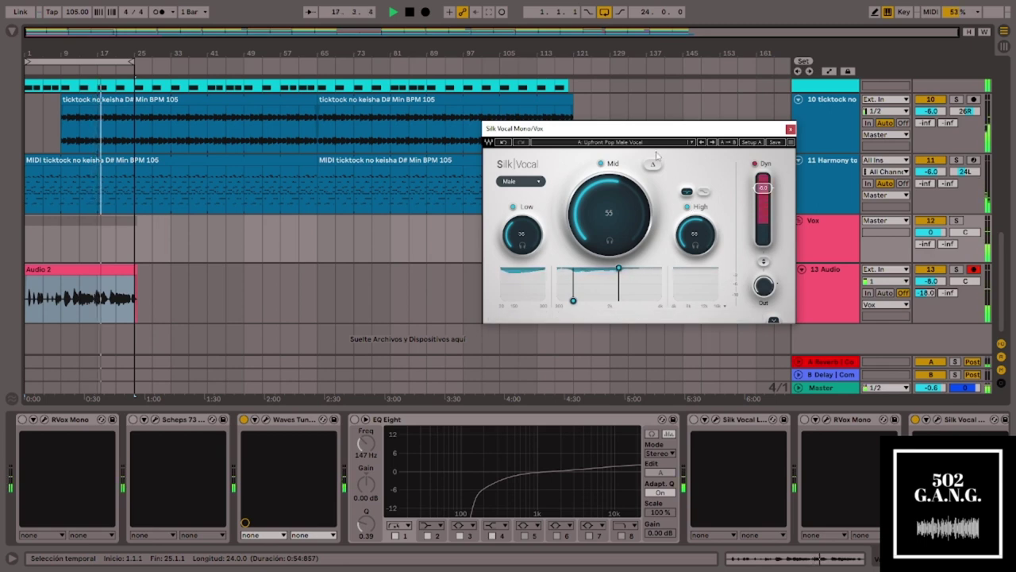
# Audition the SAVEMYLEAD - Male preset from Miles Comaskey's presets in Silk Vocal
pyautogui.click(627, 142)
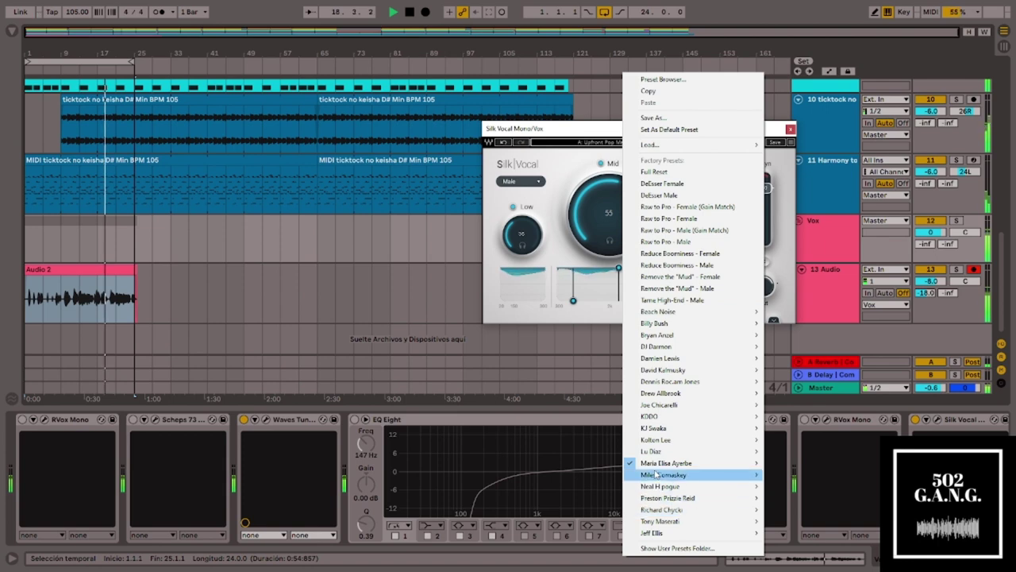
pyautogui.moveTo(667, 477)
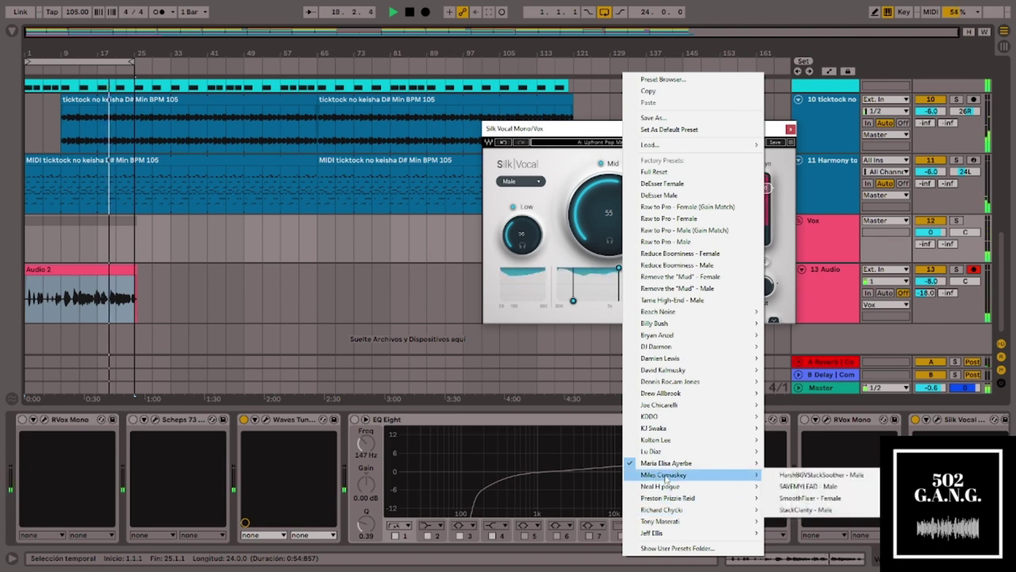
pyautogui.click(821, 488)
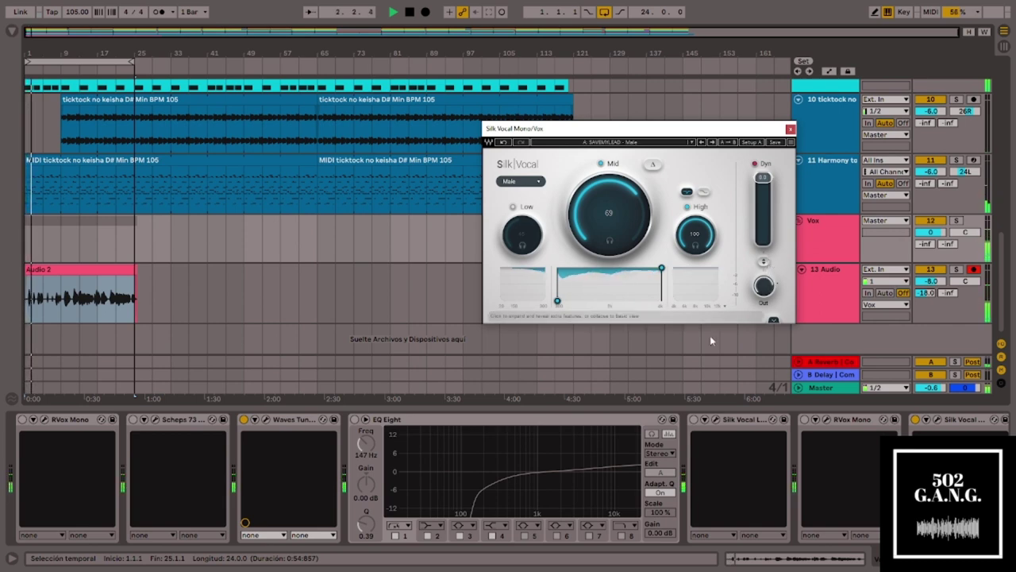
# Load Tony Maserati's Clean Up Nice - Male preset in Silk Vocal, listen to it in the mix and stop playback
pyautogui.click(629, 142)
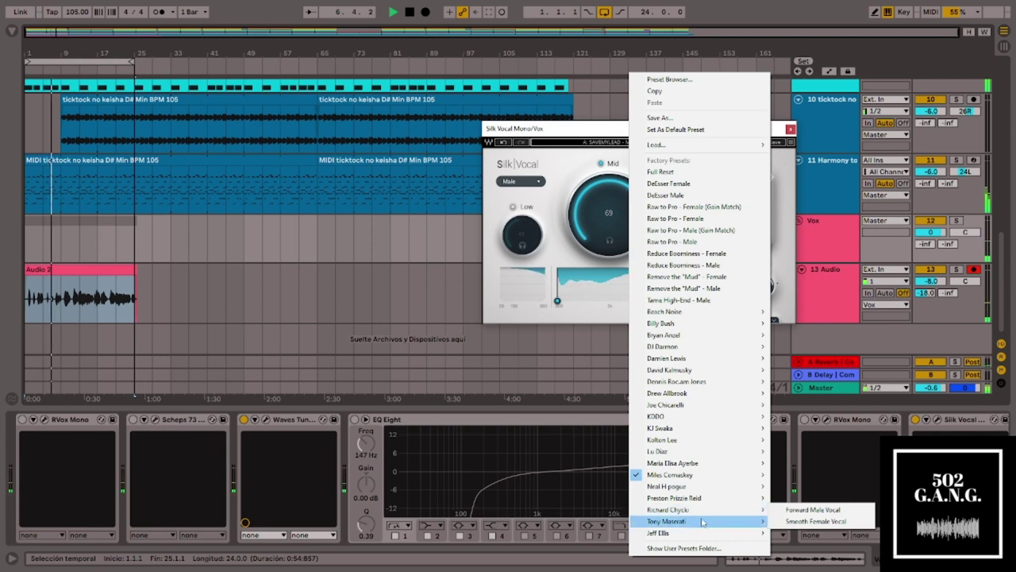
pyautogui.moveTo(706, 523)
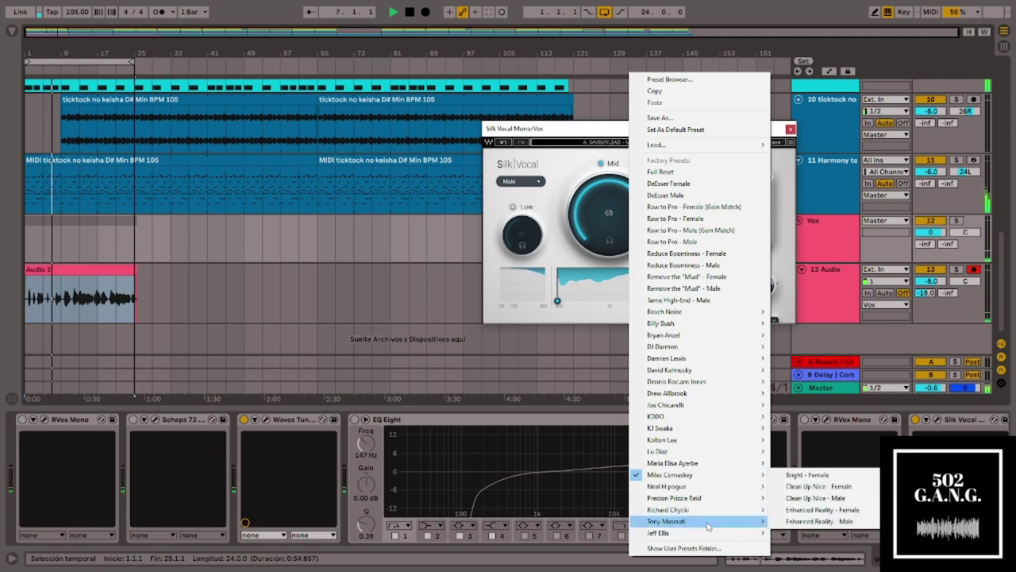
pyautogui.click(818, 498)
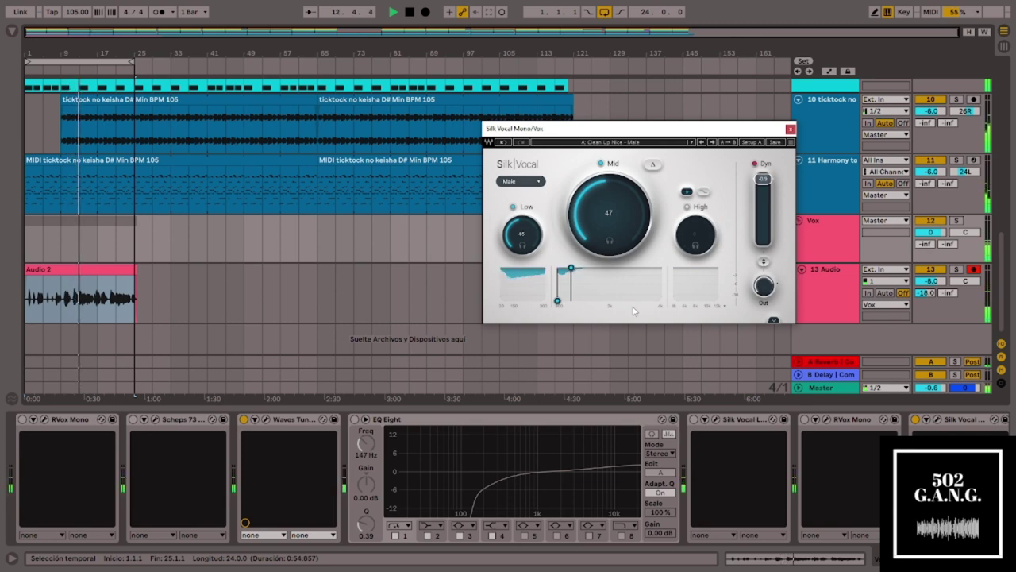
pyautogui.click(410, 12)
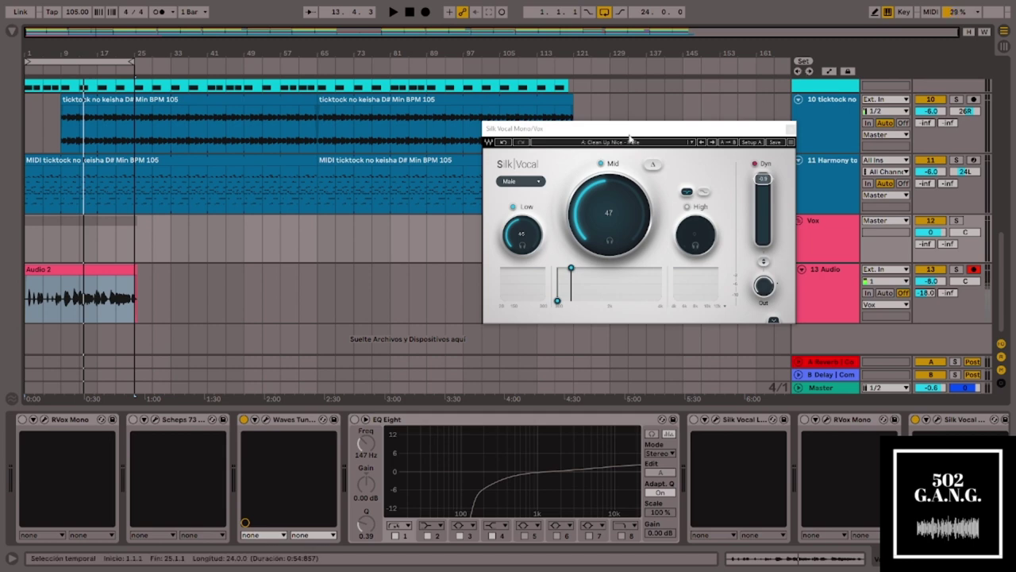
# Expand Silk Vocal's extra controls to view them, collapse them again and close the plugin window
pyautogui.moveTo(629, 138); pyautogui.dragTo(471, 114)
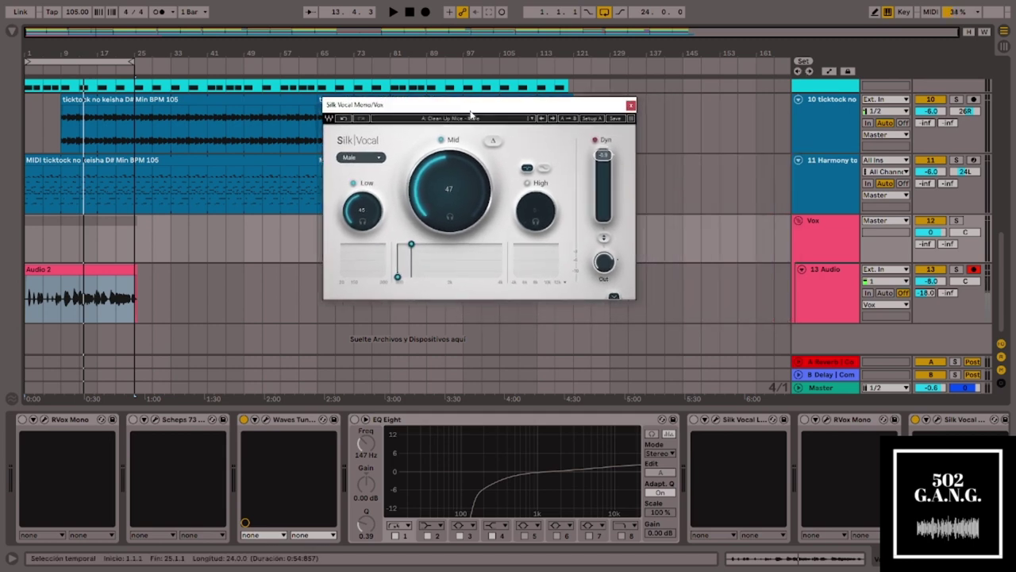
pyautogui.click(613, 297)
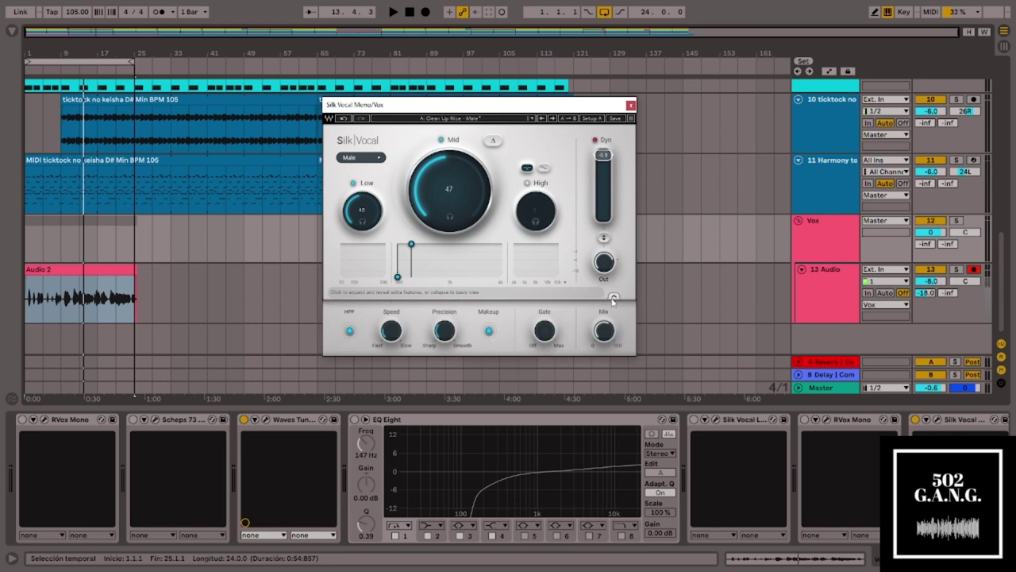
pyautogui.click(613, 298)
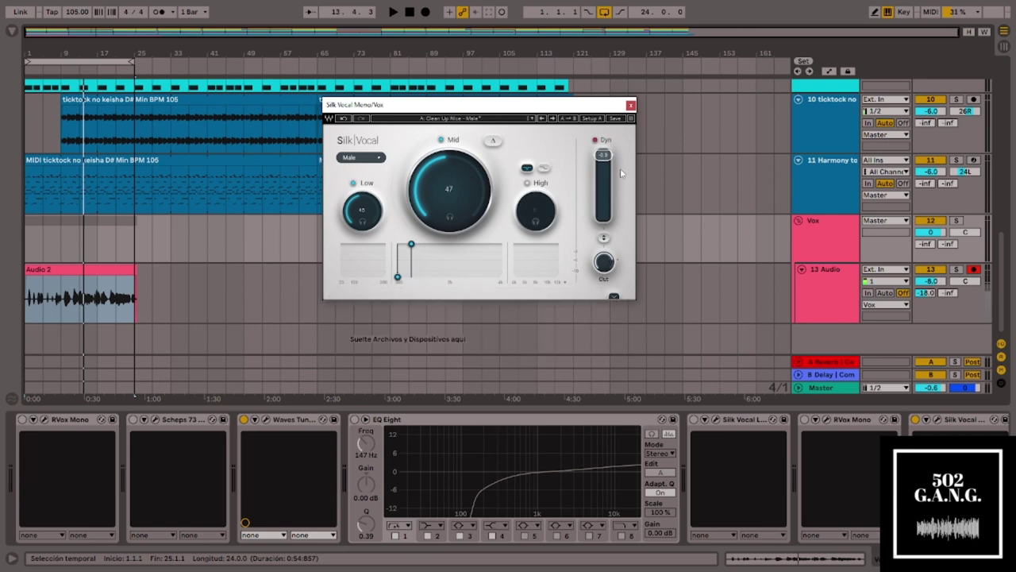
pyautogui.click(631, 106)
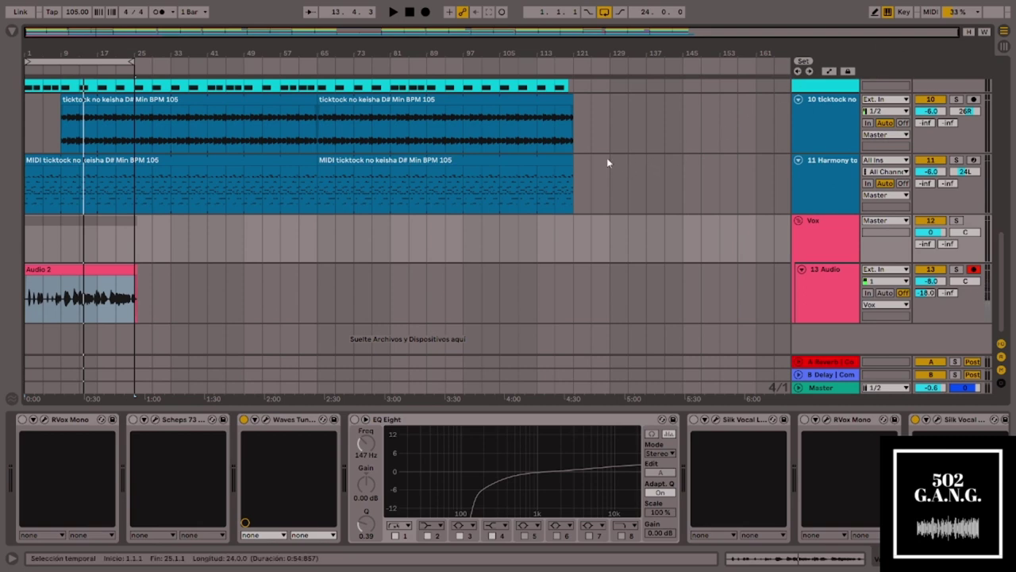
# Turn on both RVox devices, Silk Vocal Live, EQ Eight and Scheps 73 in the Vox group's chain
pyautogui.click(805, 419)
pyautogui.click(694, 420)
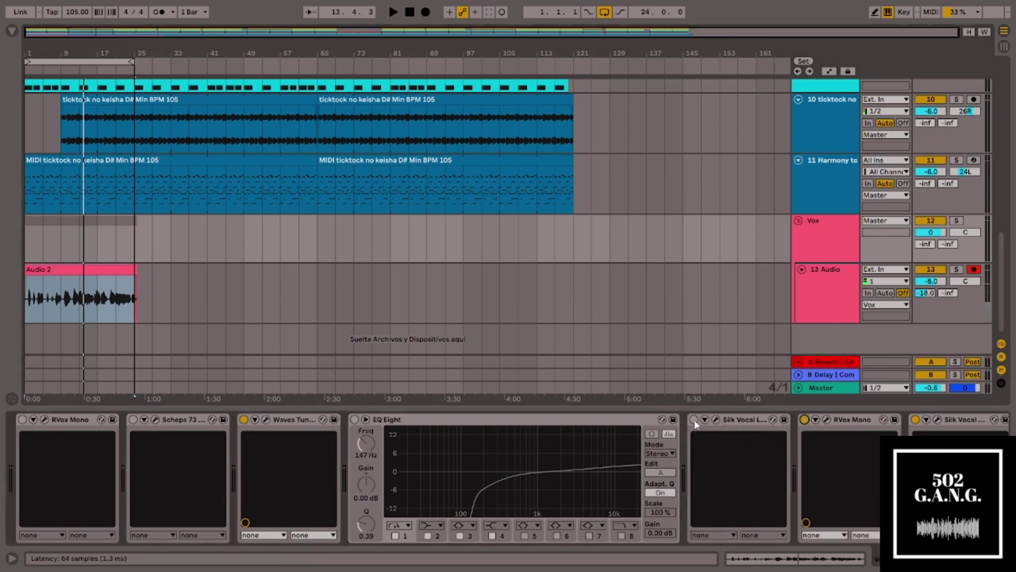
pyautogui.click(355, 419)
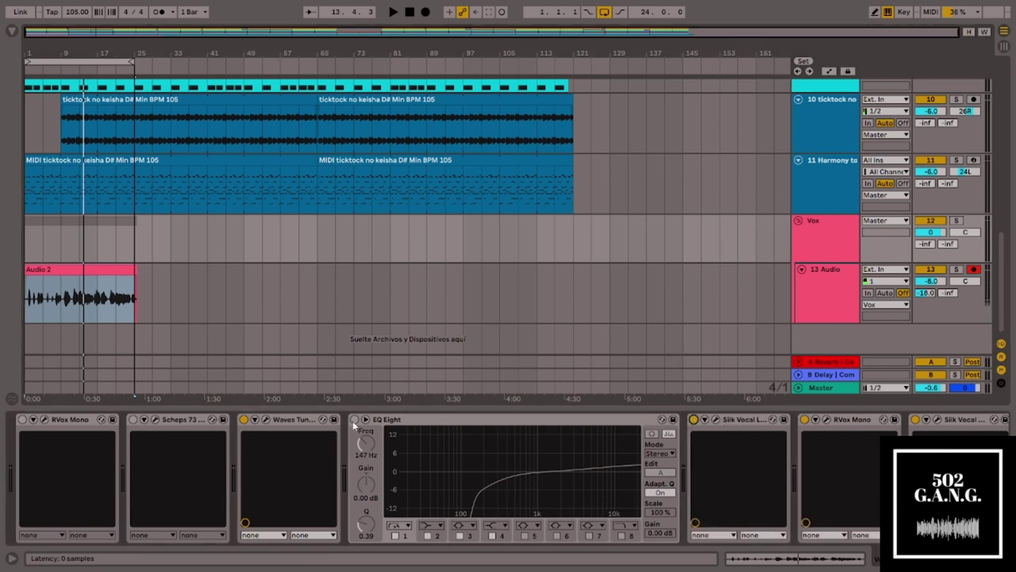
pyautogui.click(132, 419)
pyautogui.click(22, 419)
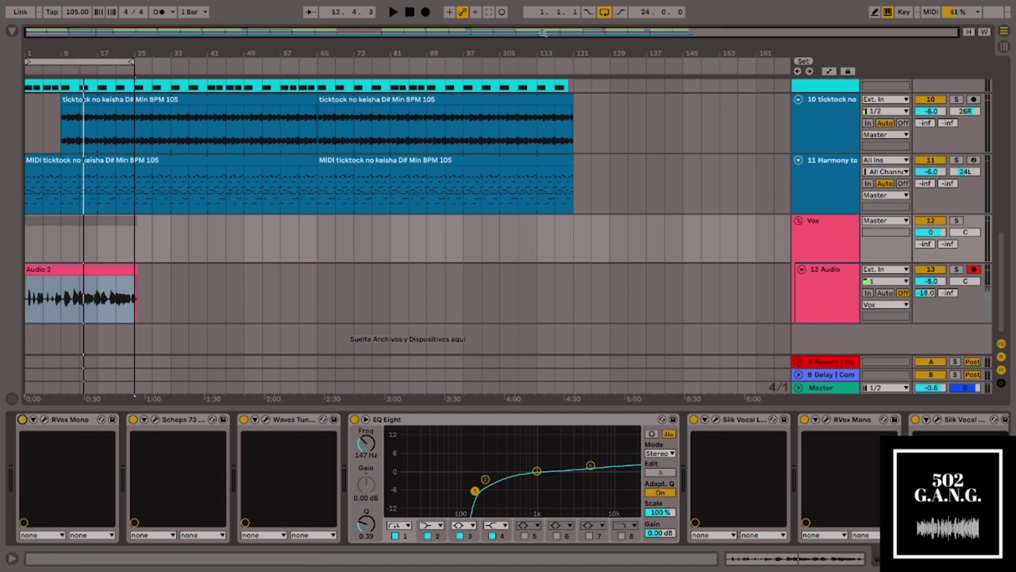
# Play the song with the full vocal chain and set EQ Eight's band 4 to 5.08 dB at 3.75 kHz
pyautogui.click(392, 12)
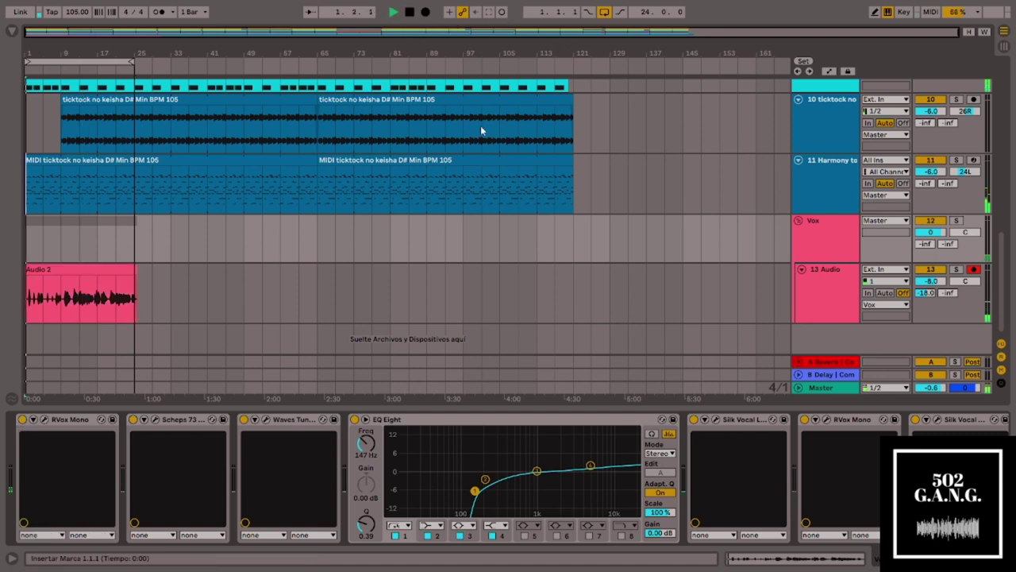
pyautogui.click(590, 465)
pyautogui.moveTo(590, 465); pyautogui.dragTo(580, 459)
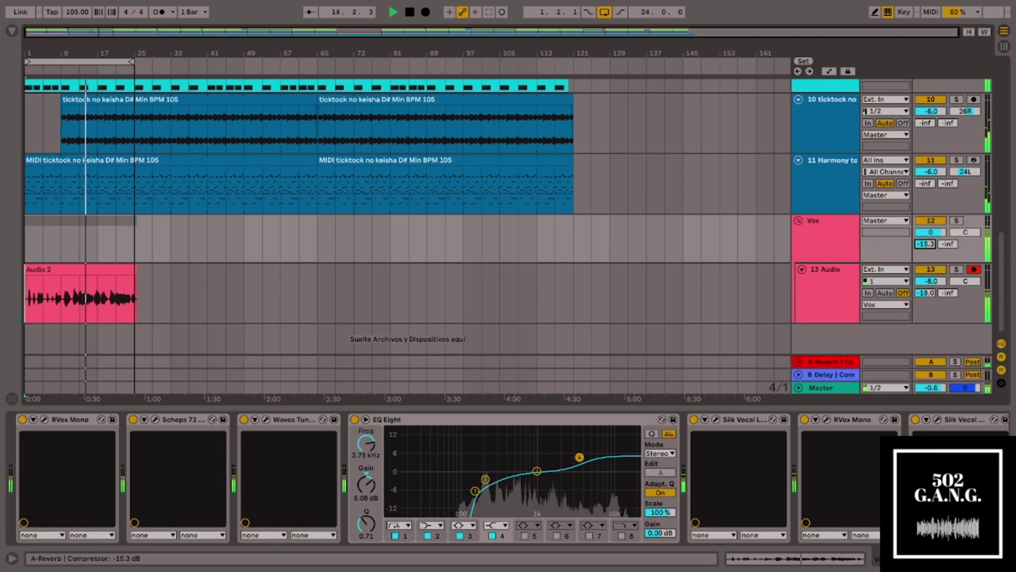
# Set the Vox group's Reverb send to -20.0 dB, and try its Delay send at -40.0 dB before returning it to -inf
pyautogui.click(926, 244)
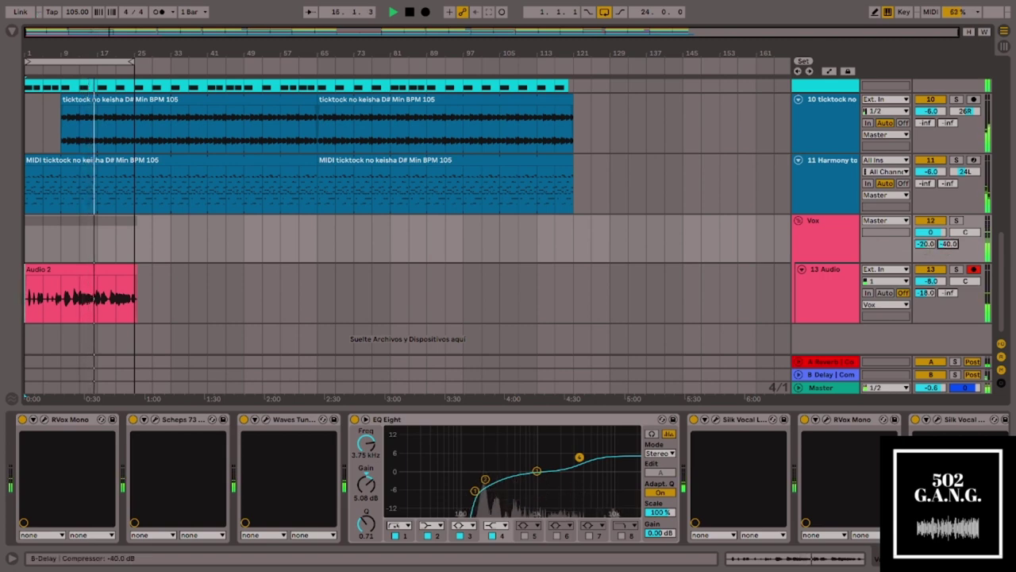
pyautogui.click(944, 244)
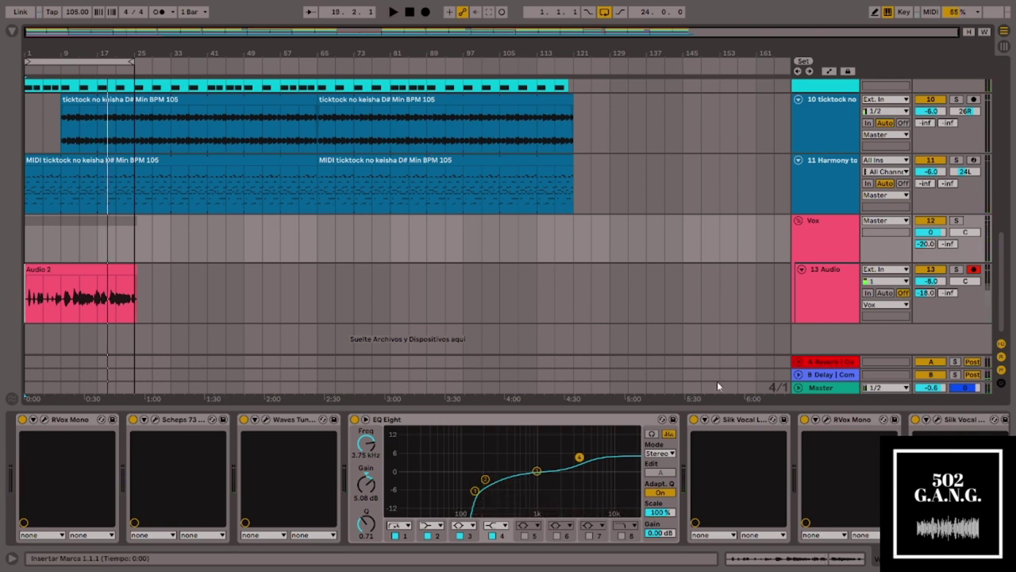
# Open the Silk Vocal Live window to examine its controls and select the Silk Vocal device after the second RVox
pyautogui.click(717, 420)
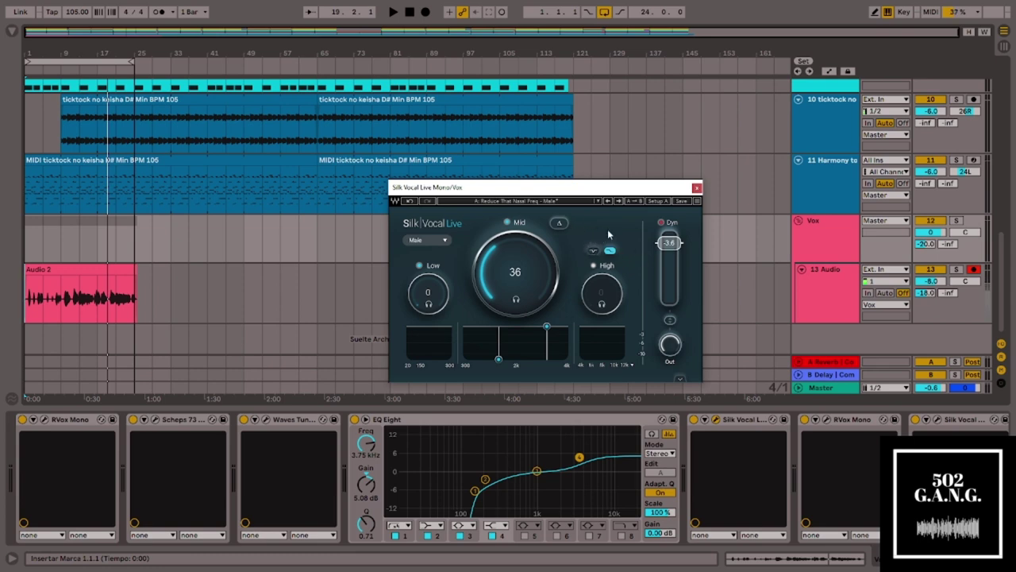
pyautogui.click(956, 423)
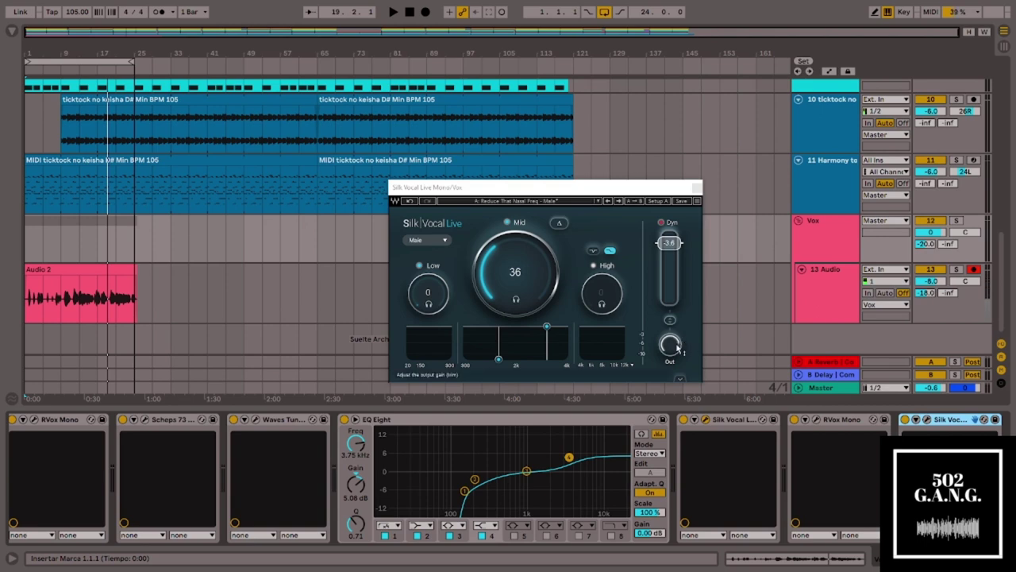
pyautogui.moveTo(677, 347)
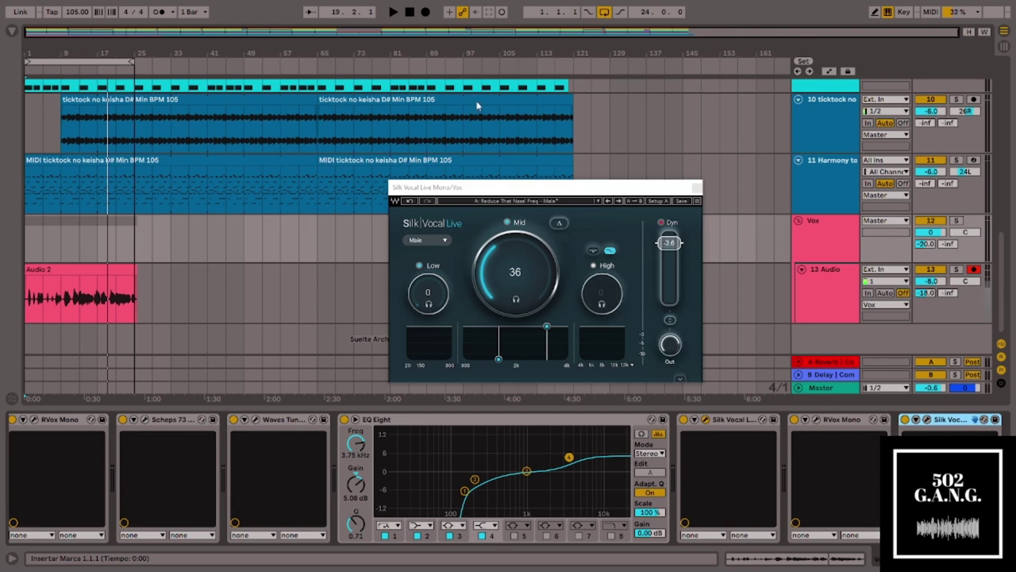